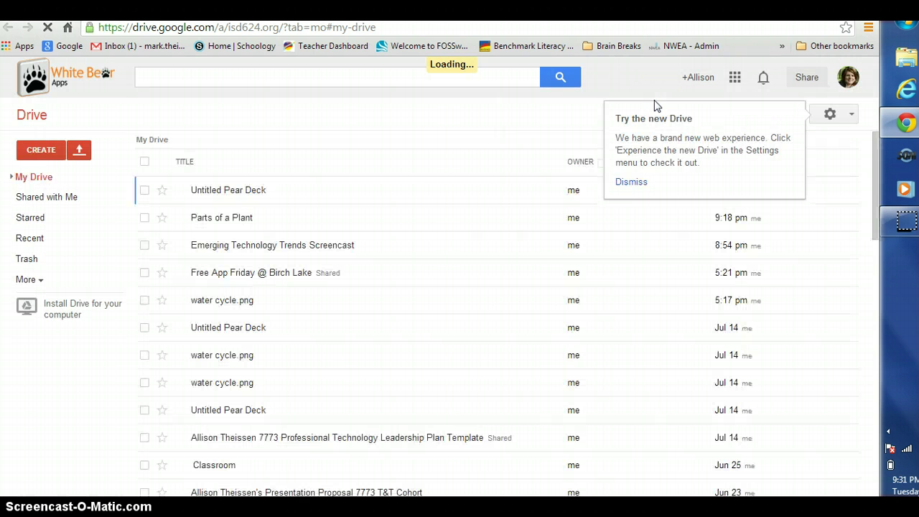
Open the Parts of a Plant deck, start a fresh presenting session, and open its dashboard.
left_click(242, 223)
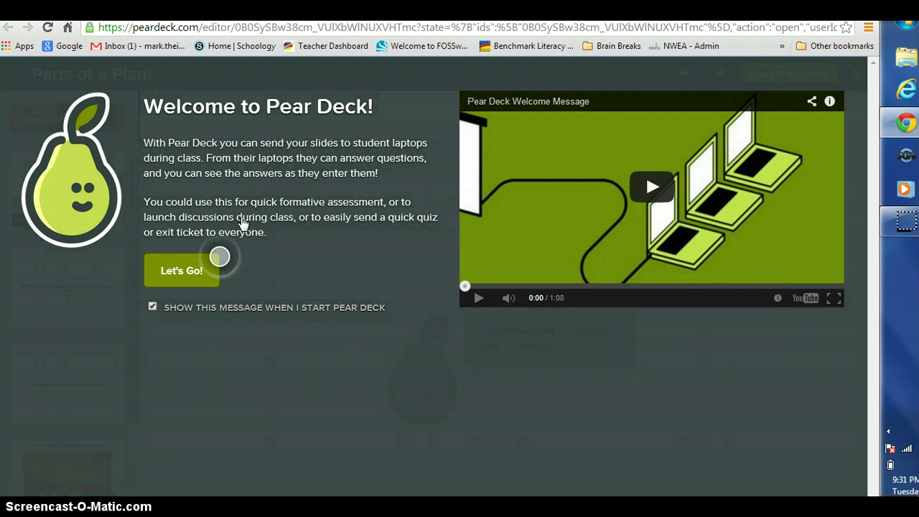
left_click(431, 171)
left_click(178, 271)
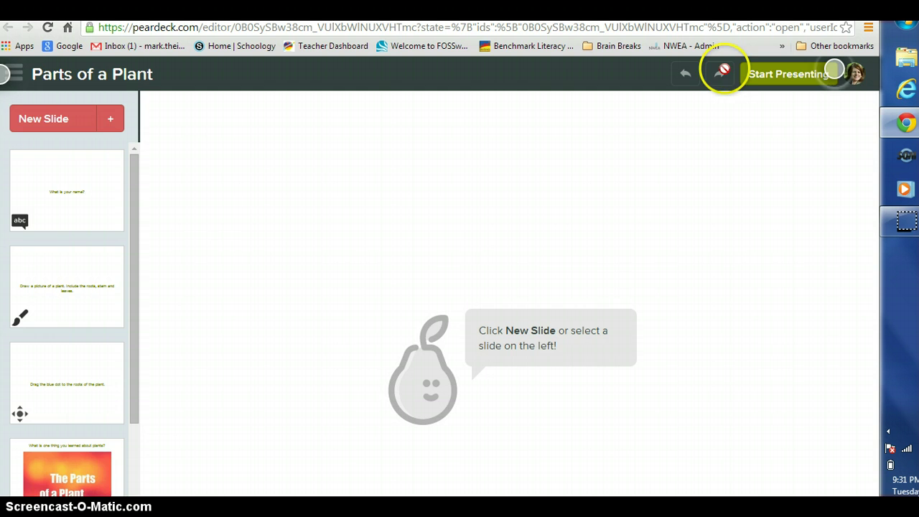
left_click(772, 80)
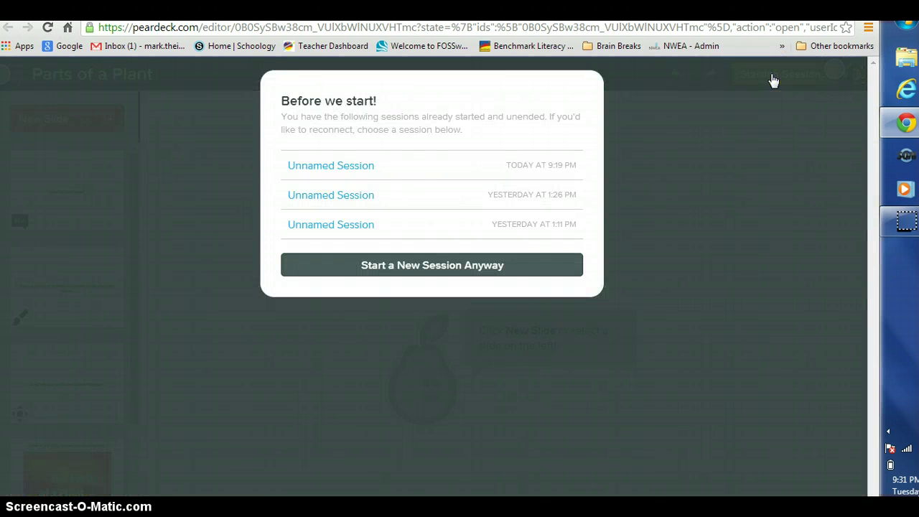
left_click(478, 263)
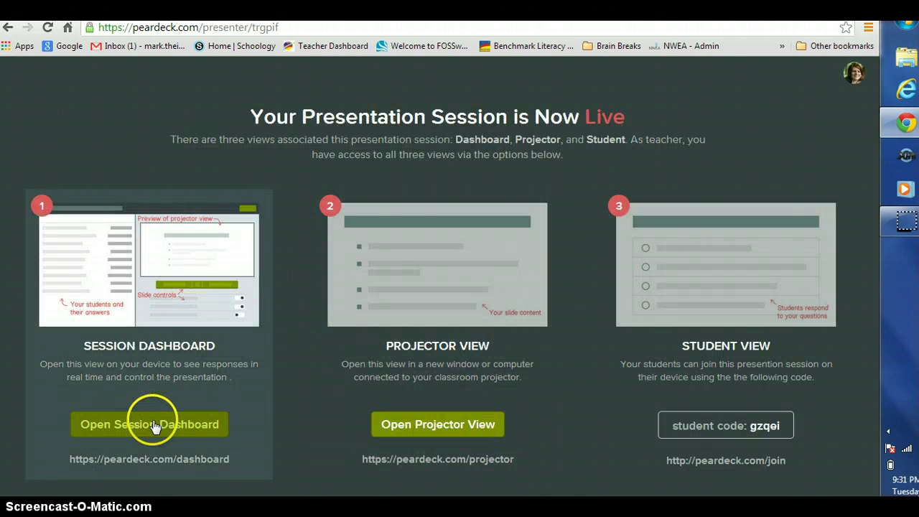
left_click(154, 425)
Switch views from the join screen to the What is your name? slide.
left_click(456, 396)
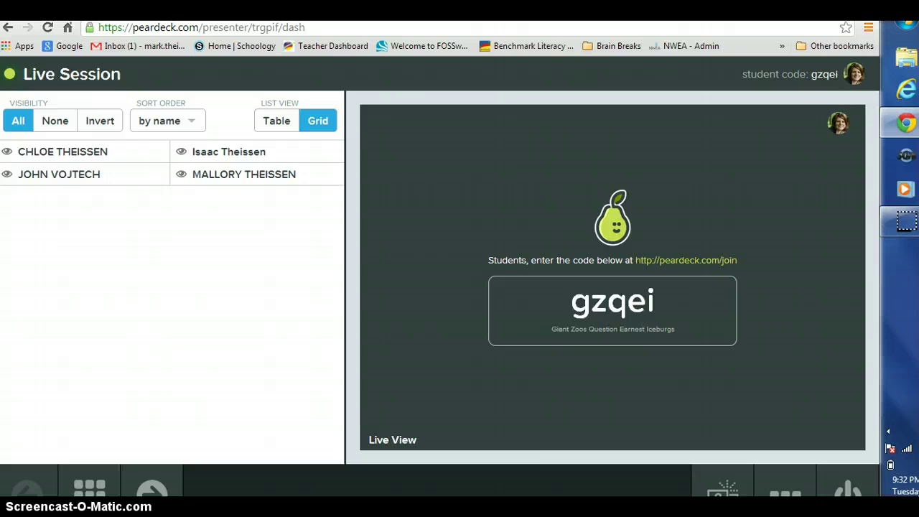
Show the What is your name? slide, review incoming names, then advance to the plant-drawing slide.
left_click(785, 493)
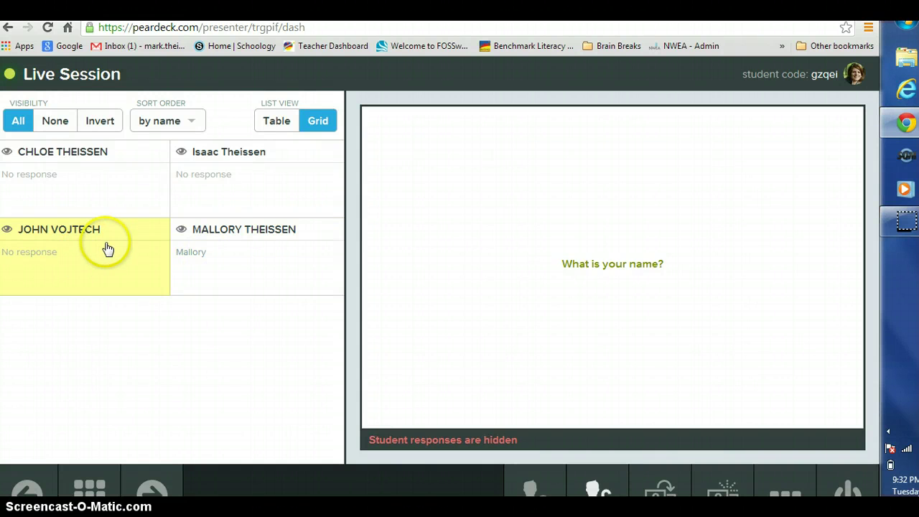
left_click(98, 178)
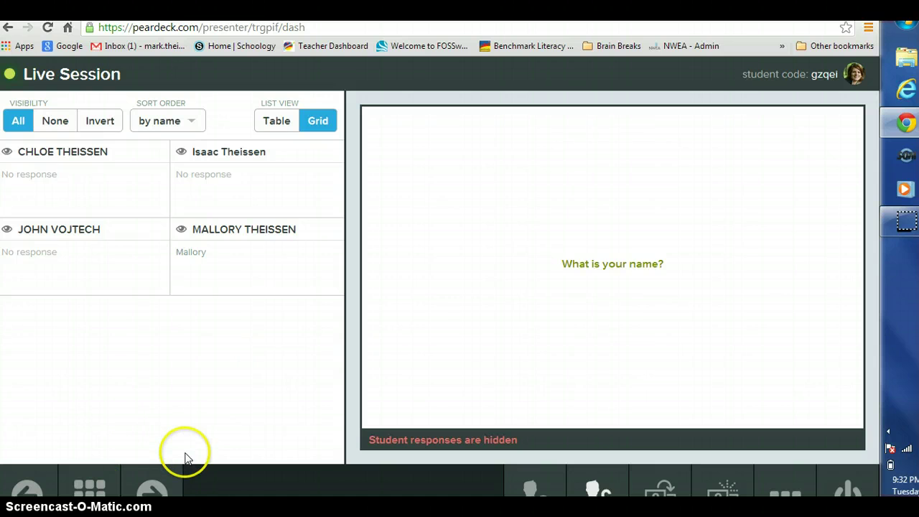
left_click(160, 483)
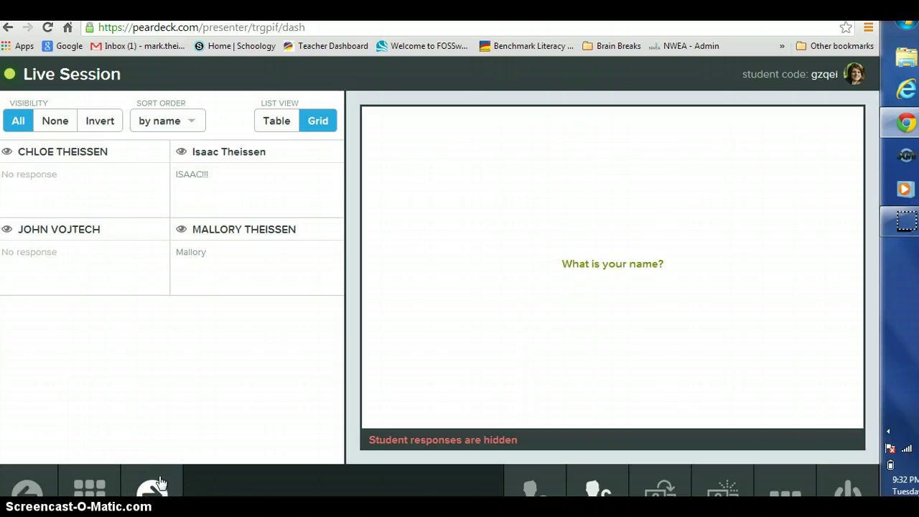
Show the plant-drawing question, collect the four drawings, then move to the next slide.
left_click(160, 489)
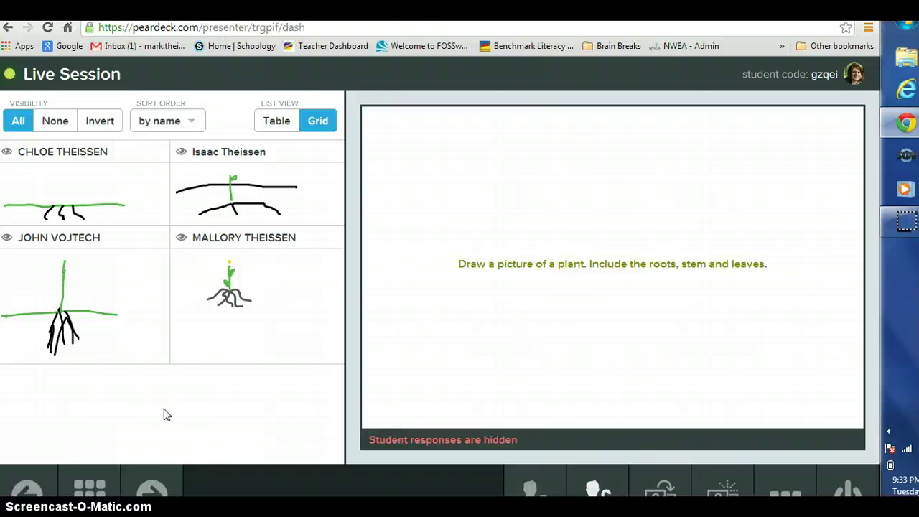
left_click(193, 493)
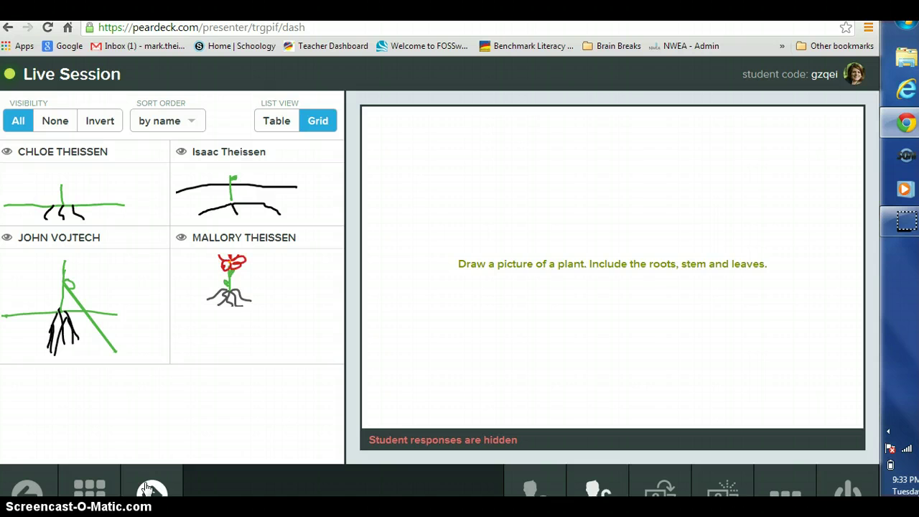
Advance to Drag the blue dot to the roots and scroll the student grid through every placement.
left_click(151, 489)
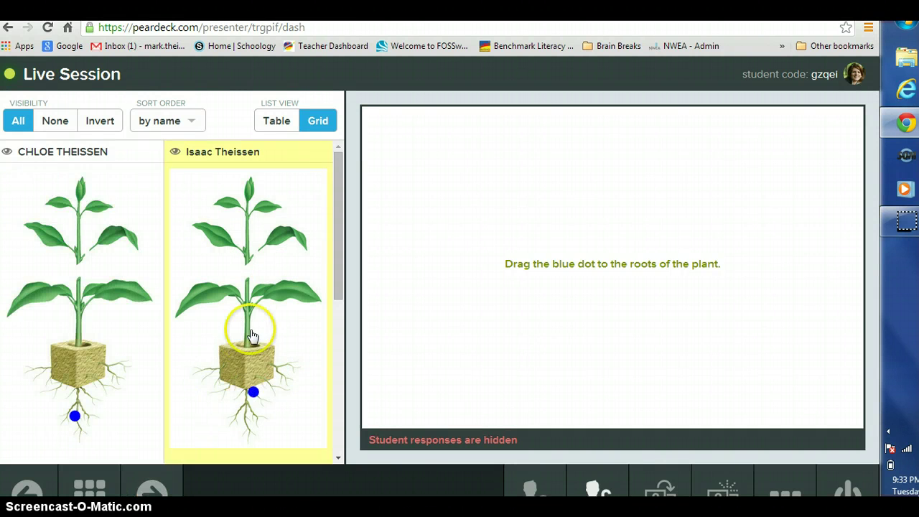
left_click(337, 248)
left_click_drag(337, 248, 319, 416)
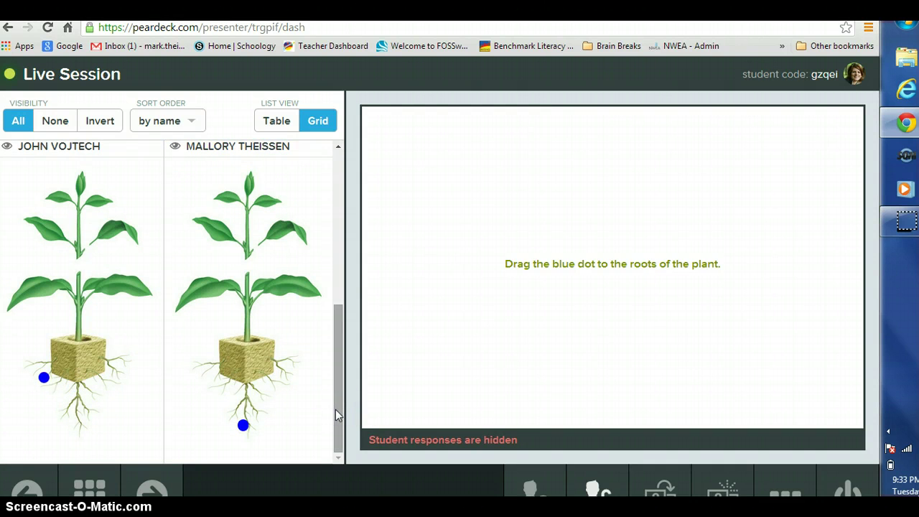
left_click_drag(336, 409, 336, 410)
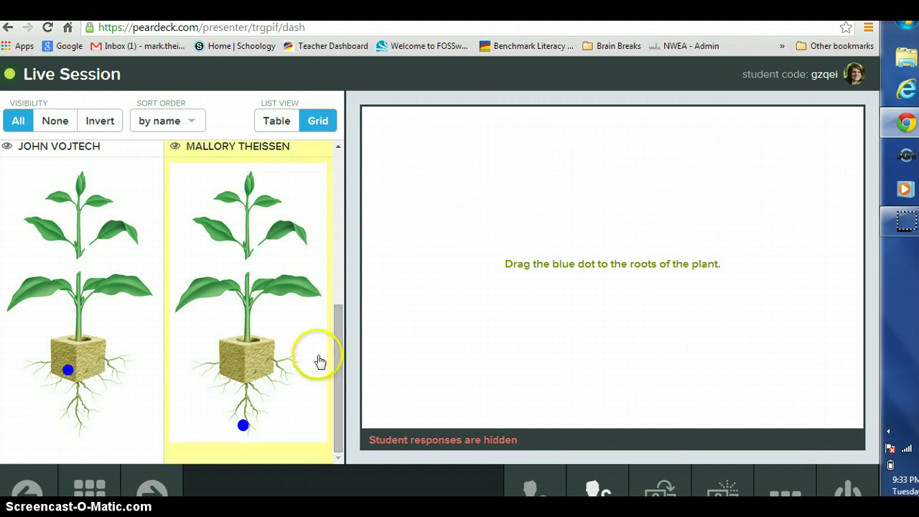
Advance to What is one thing you learned about plants?, play the video, and open Projector View.
left_click(151, 482)
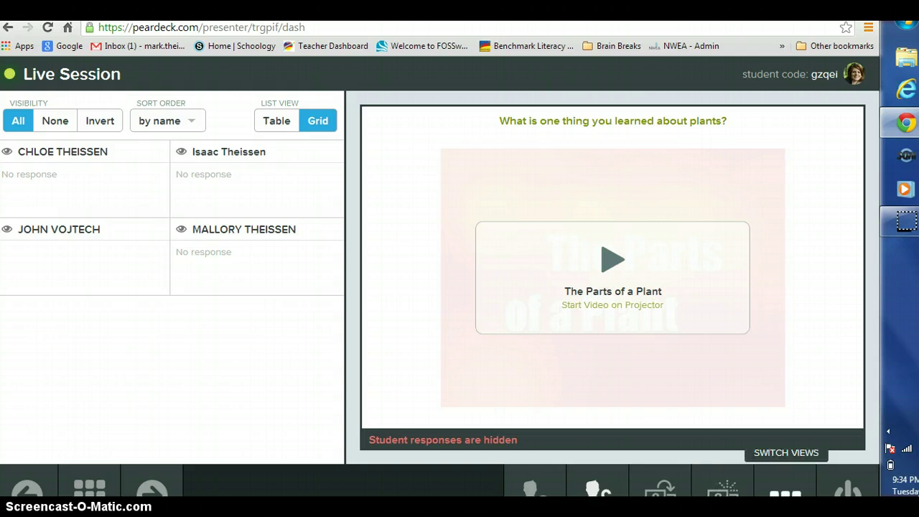
left_click(610, 260)
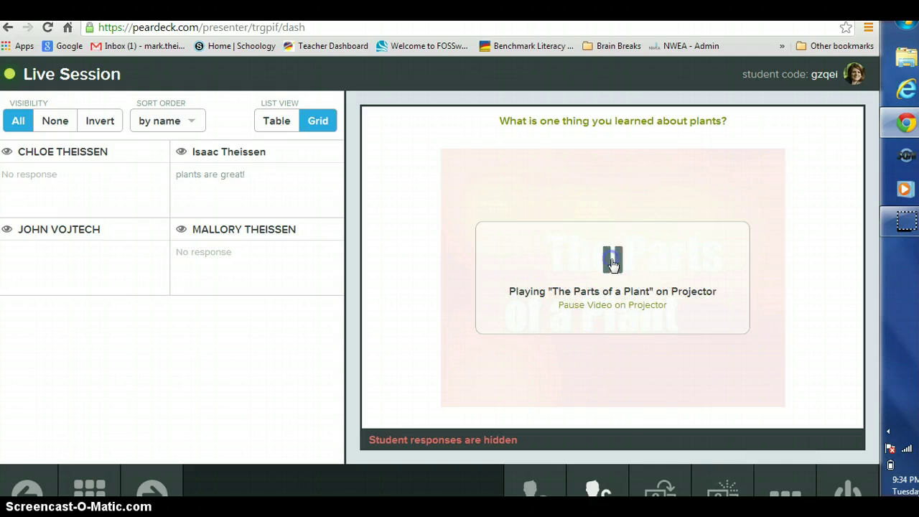
left_click(786, 490)
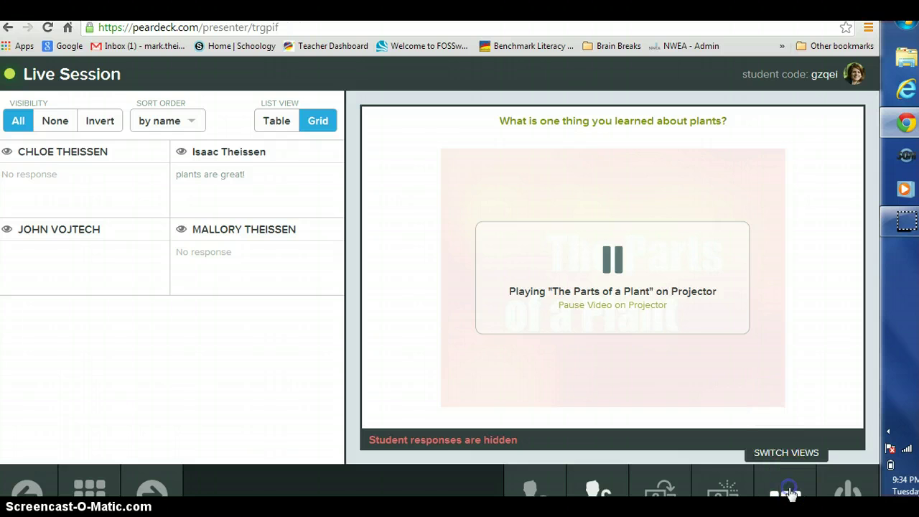
left_click(455, 424)
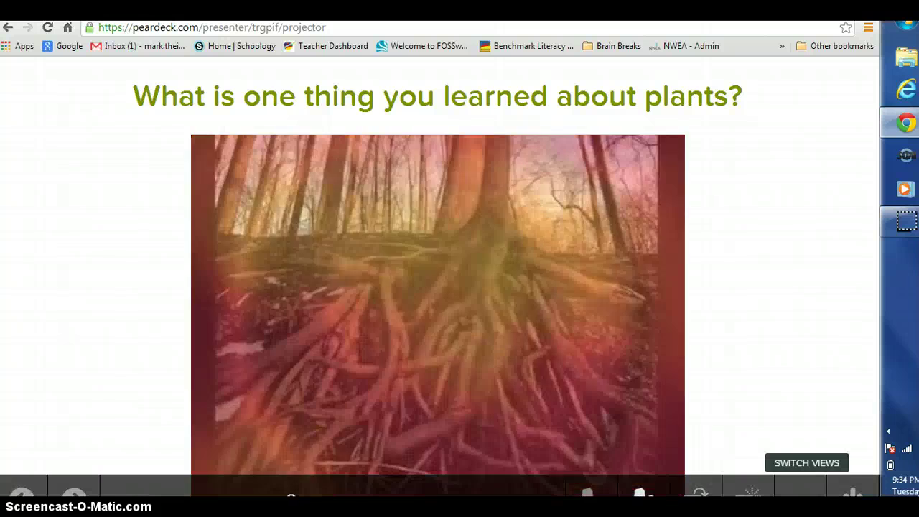
Return to the session dashboard and advance the session to the next, blank slide.
left_click(428, 486)
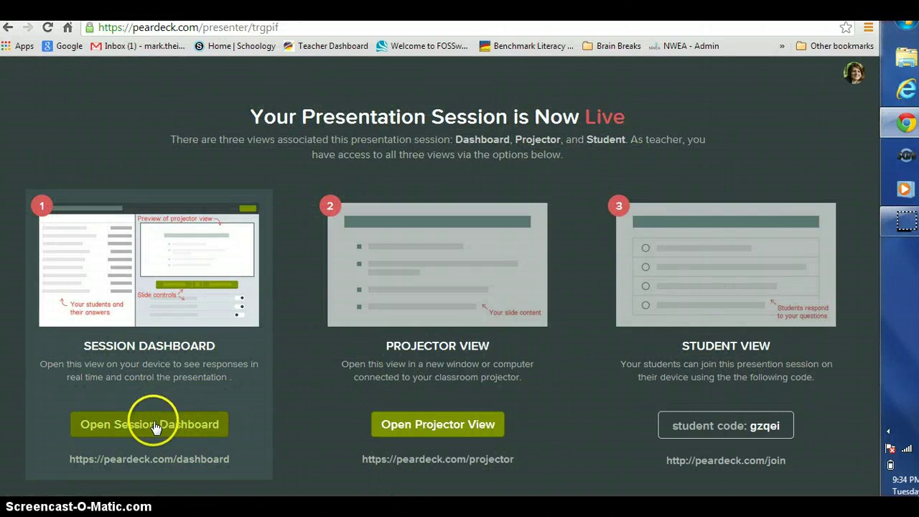
left_click(154, 426)
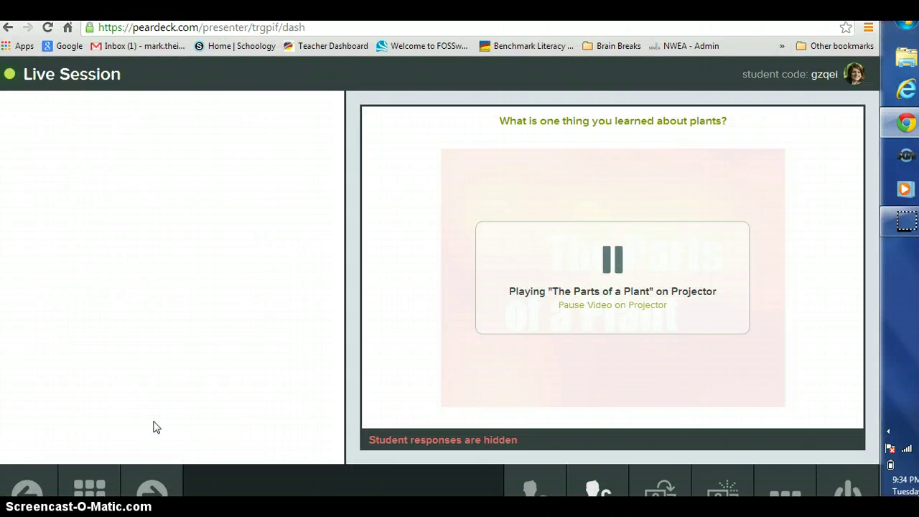
left_click(181, 299)
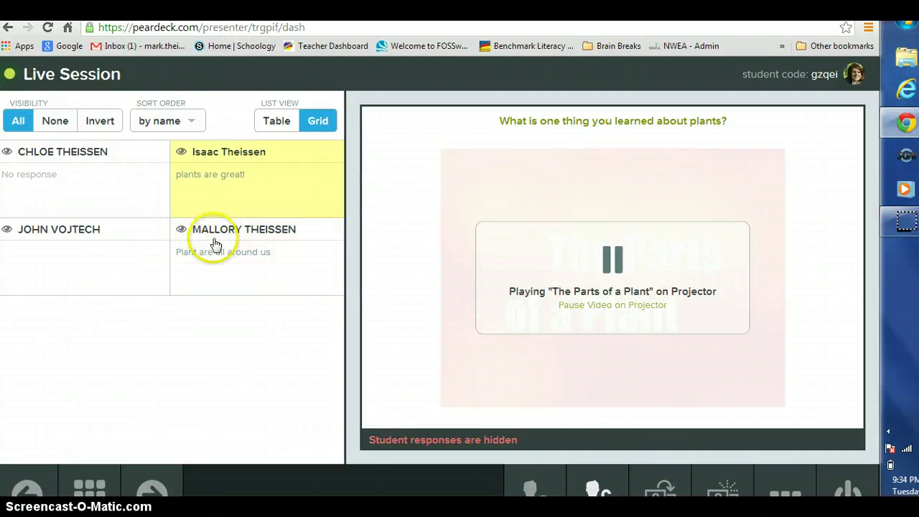
left_click(251, 240)
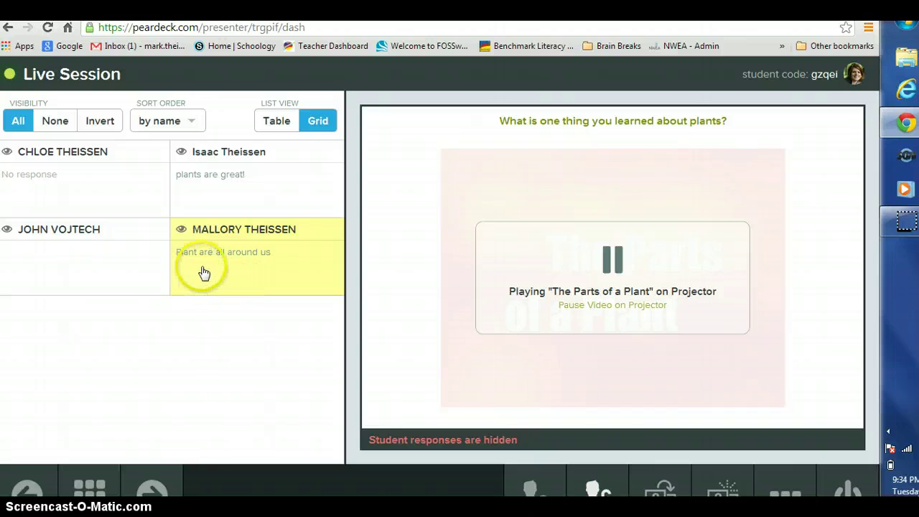
left_click(164, 482)
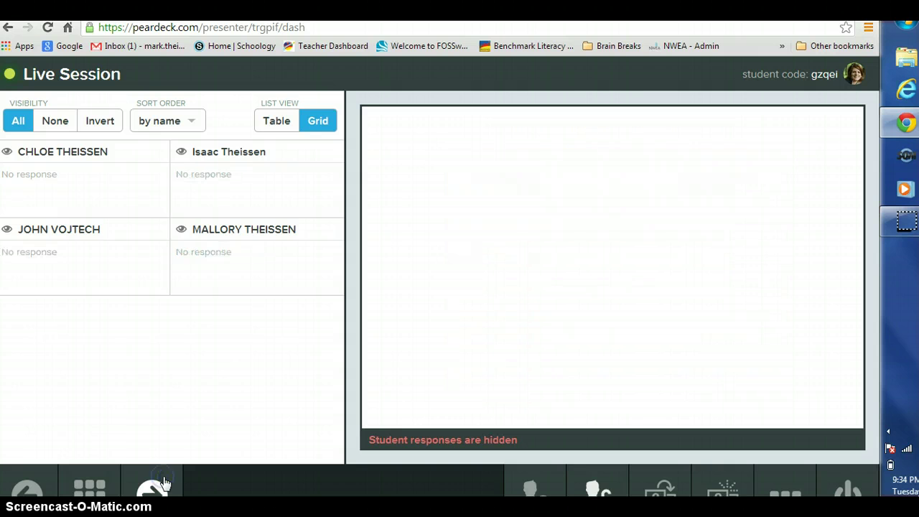
left_click(479, 173)
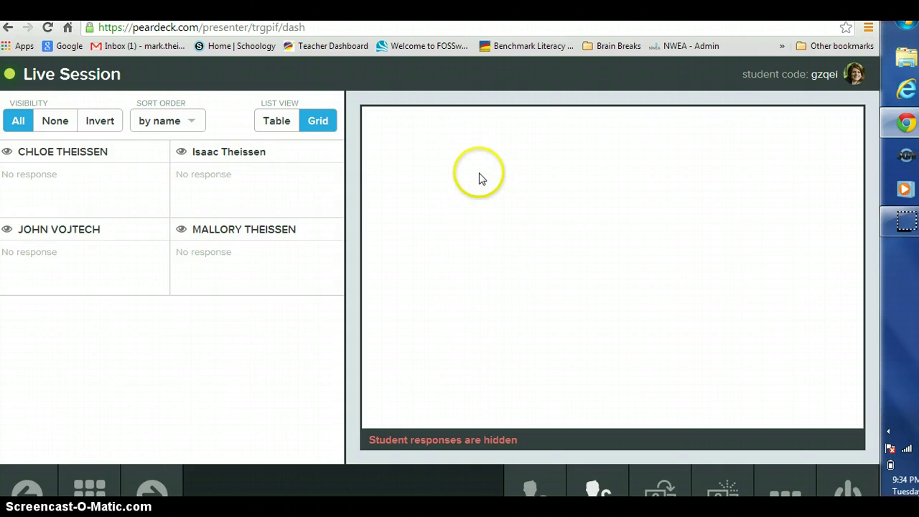
left_click(121, 426)
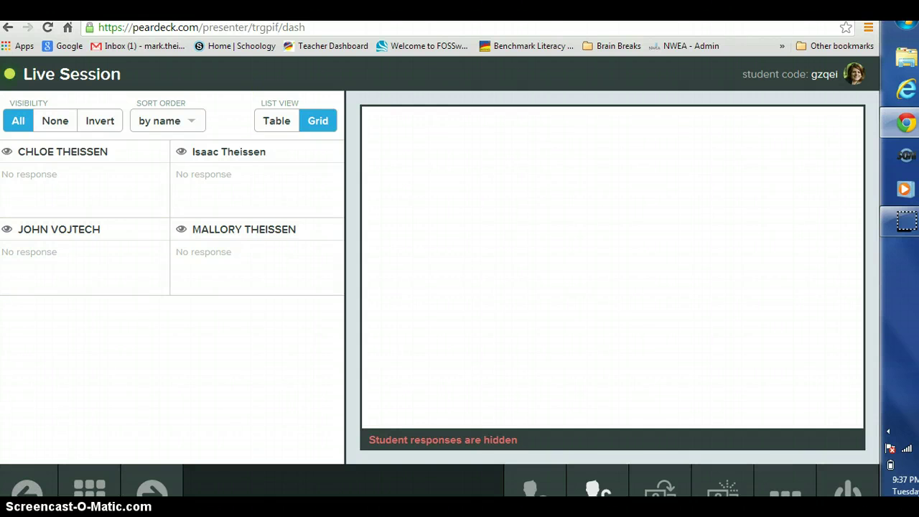
In Google Slides, follow the Pear Deck logo's peardeck.com link on slide 5.
key("ctrl+Tab")
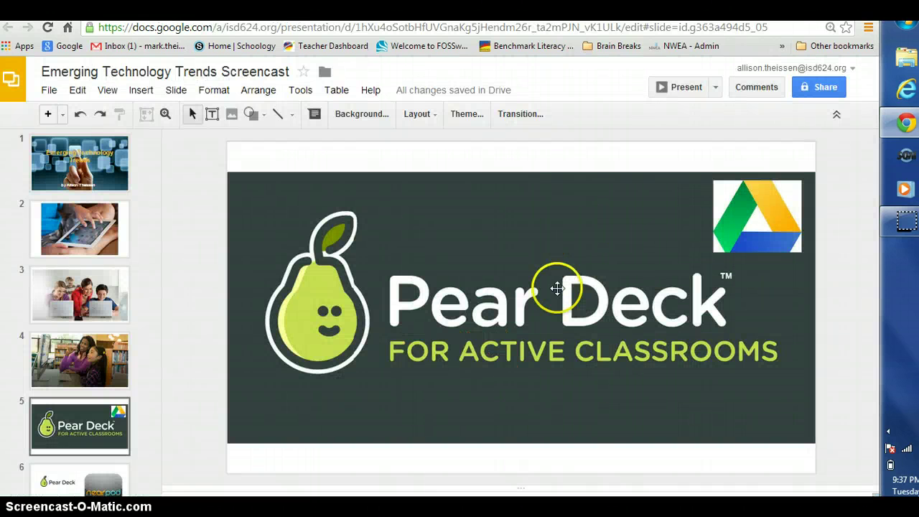
left_click(505, 307)
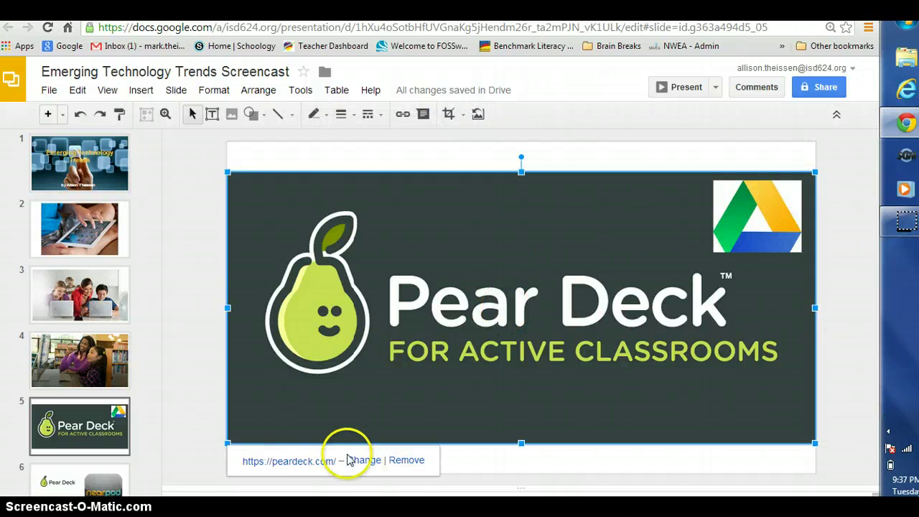
left_click(321, 462)
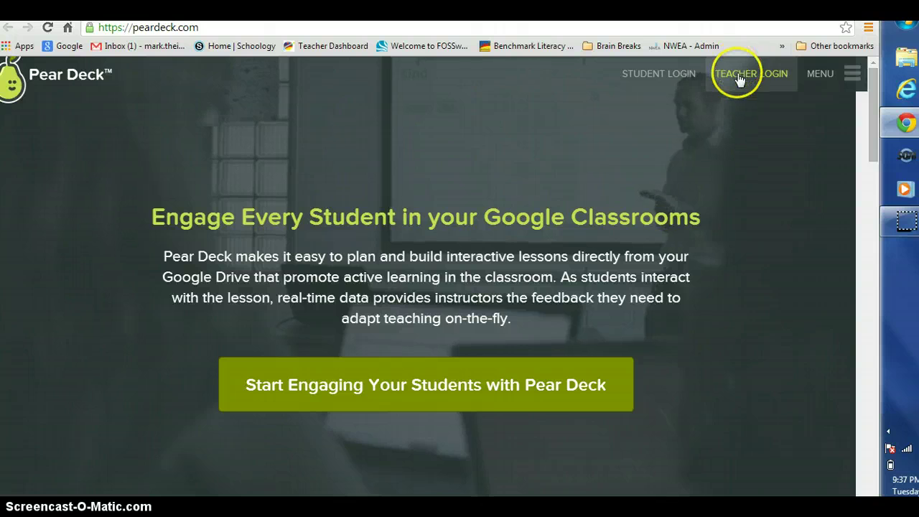
Log in as a teacher, create a new deck, and add a Draggable slide asking 'Where is precipitation?'.
left_click(739, 80)
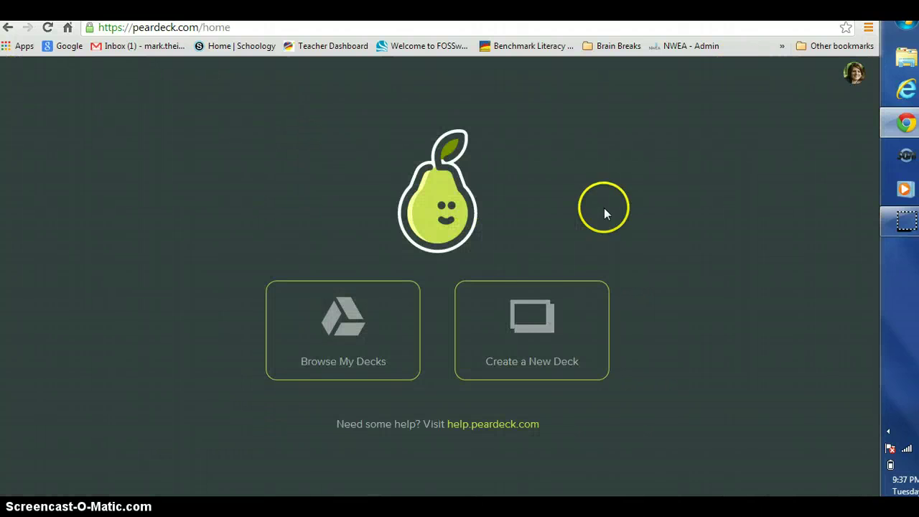
left_click(522, 314)
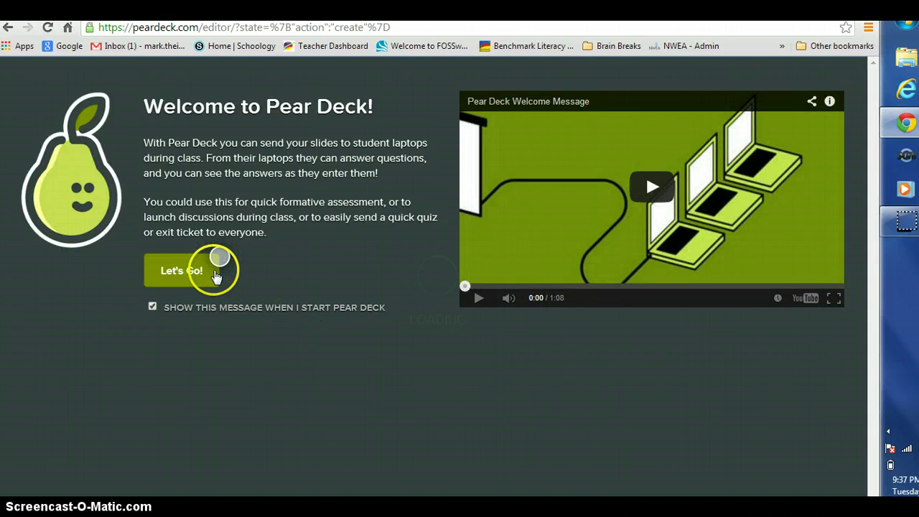
left_click(216, 276)
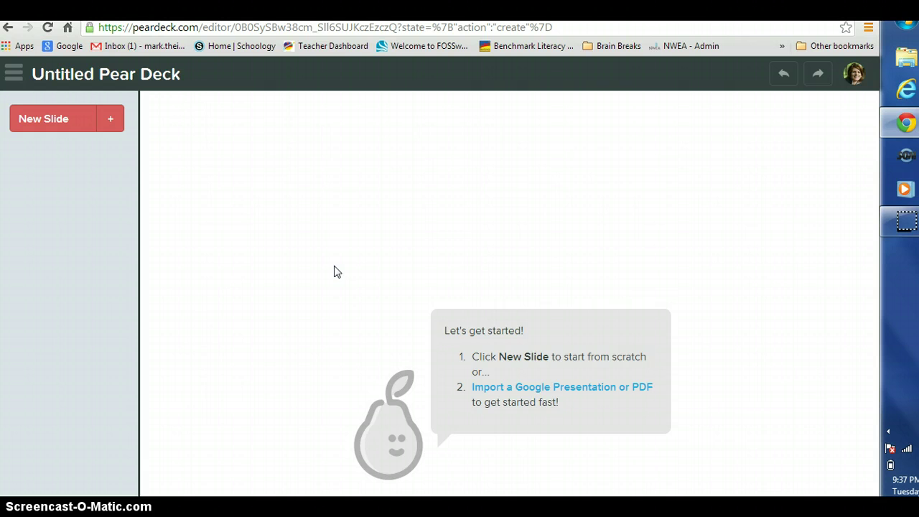
left_click(109, 122)
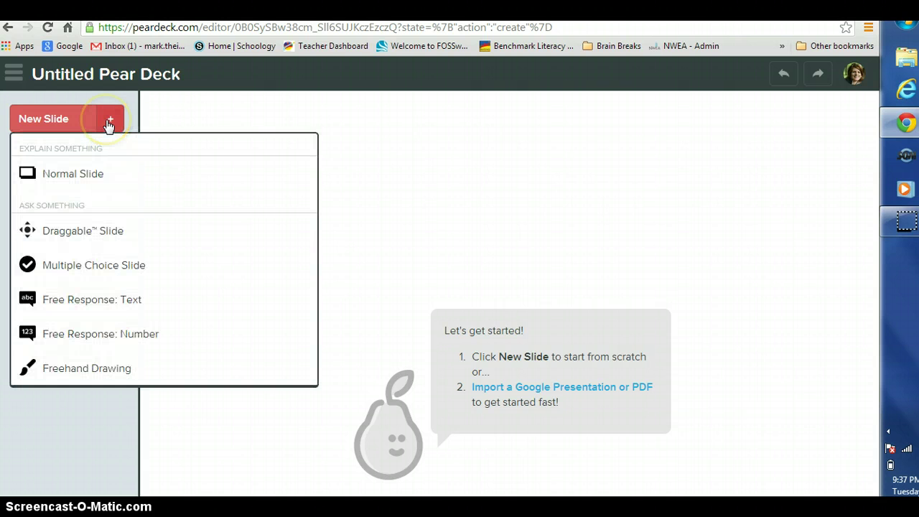
left_click(106, 235)
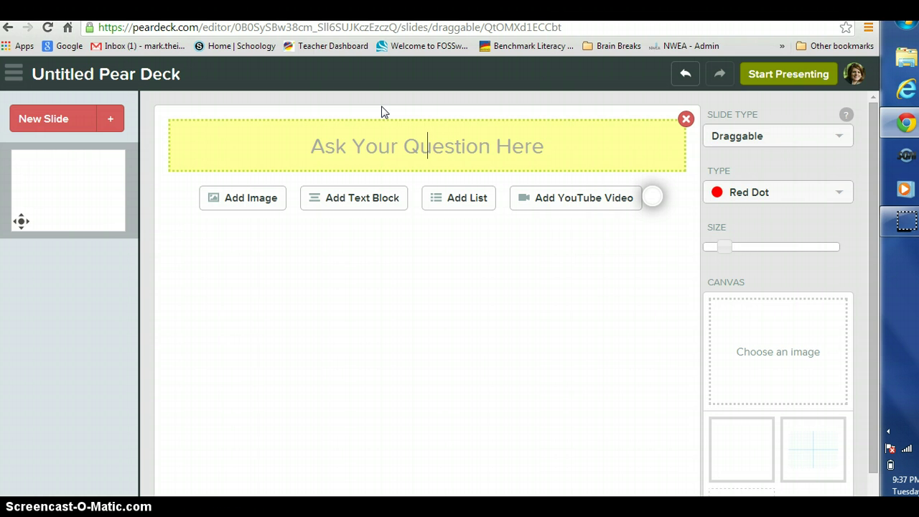
type("Where is ")
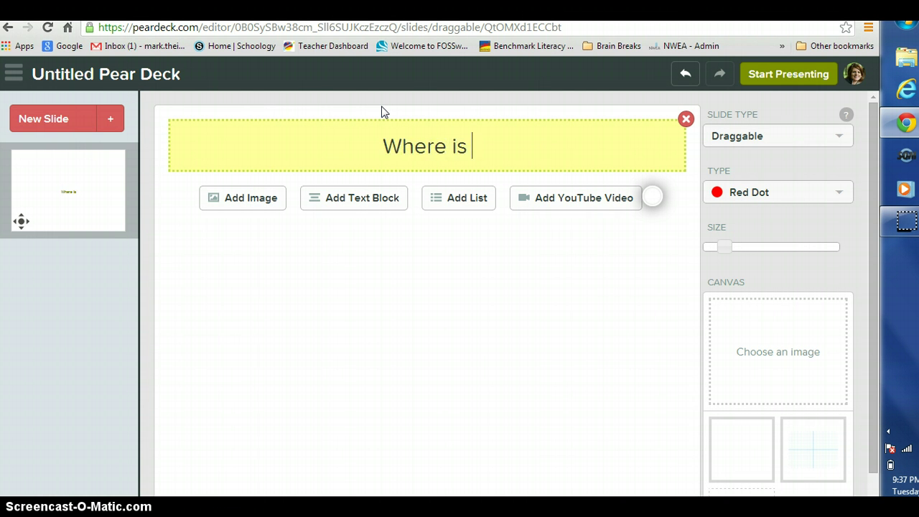
type("precipi")
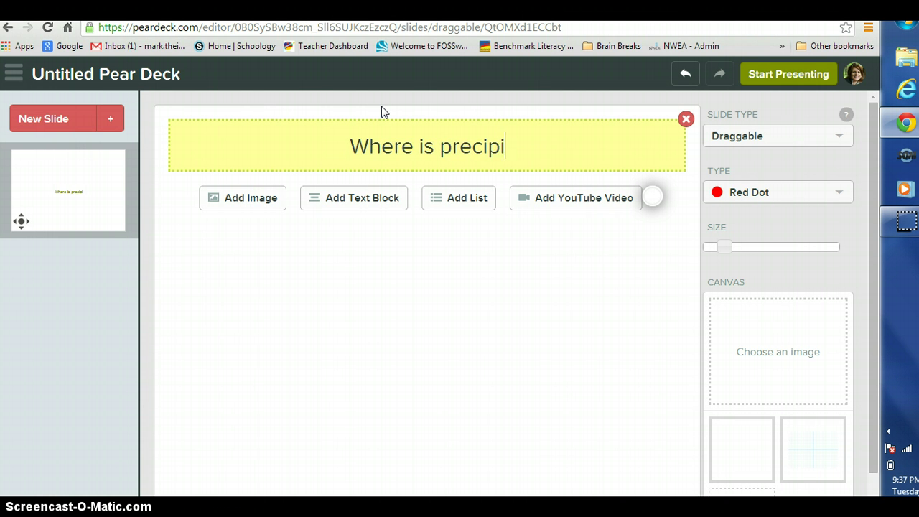
type("tation")
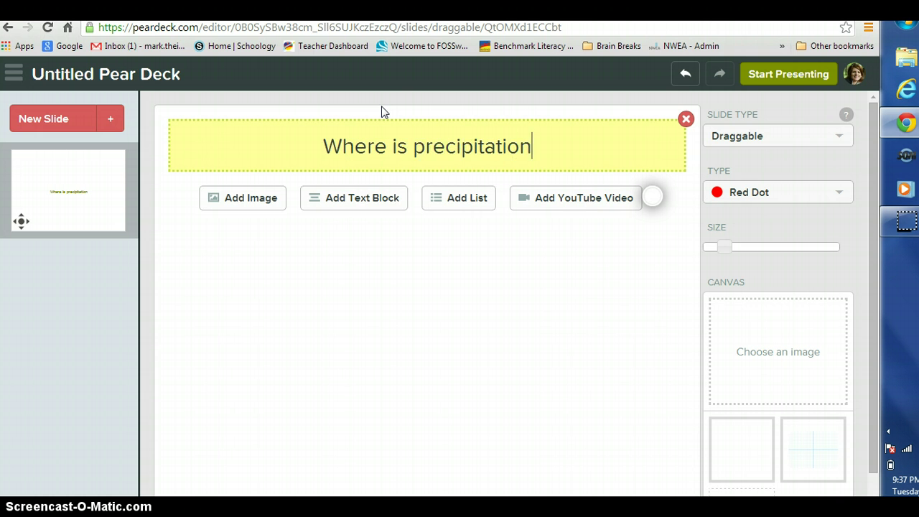
type("?")
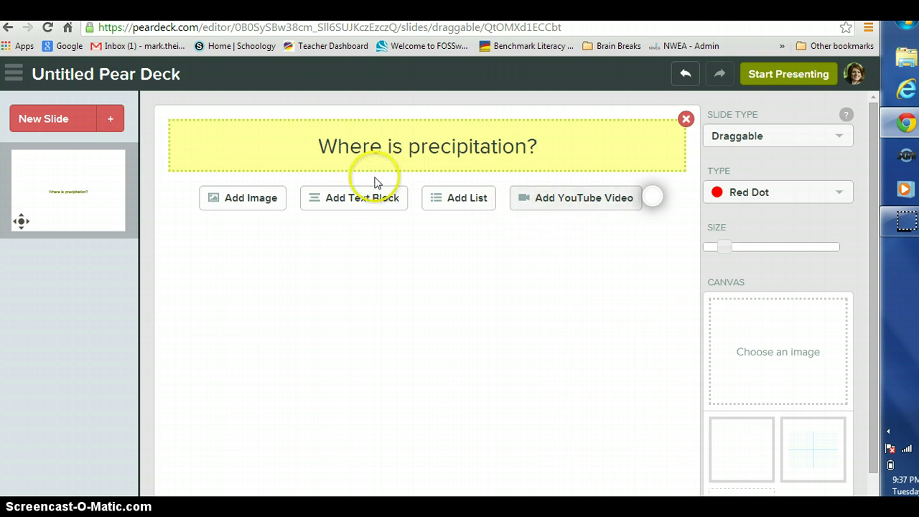
Add an image area below the question and browse the Downloads folder for a picture, then cancel.
left_click(255, 206)
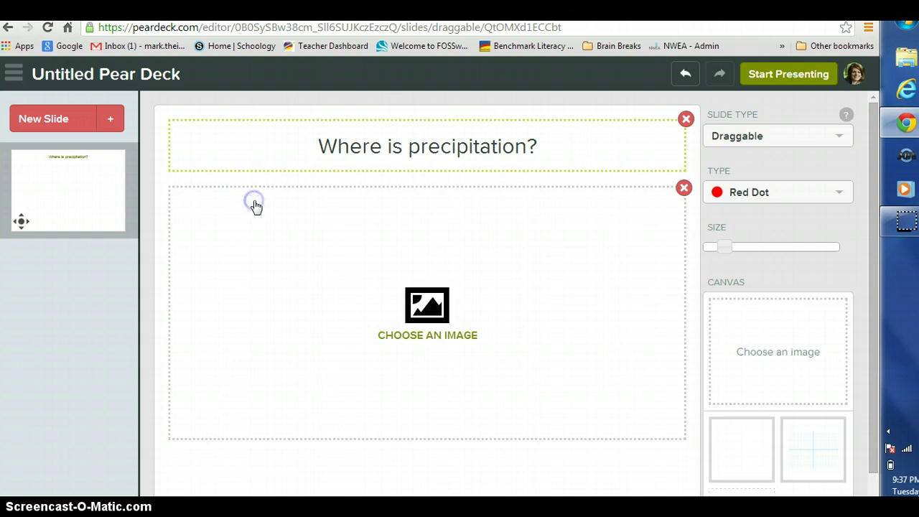
left_click(427, 307)
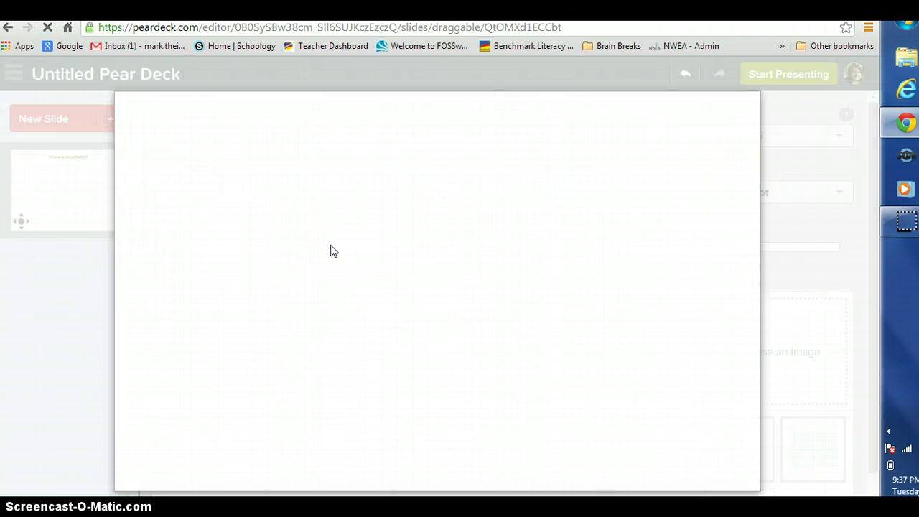
left_click(375, 264)
left_click(461, 313)
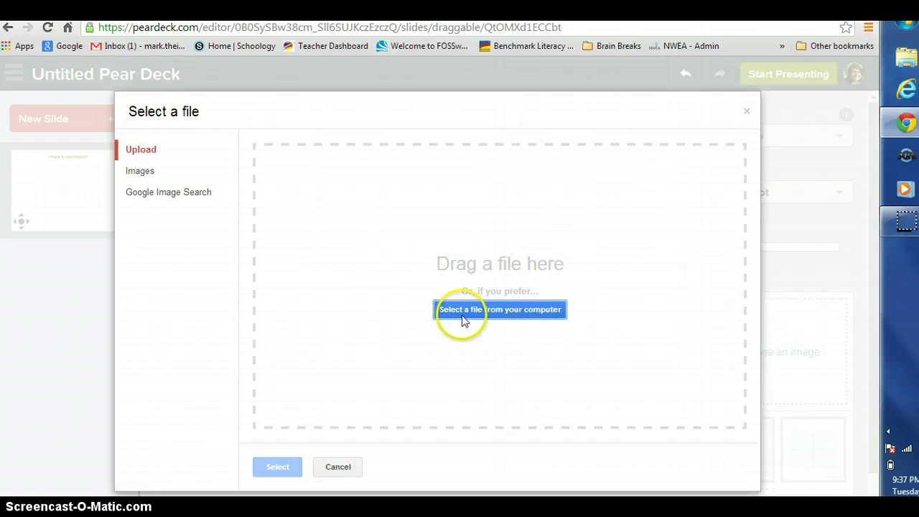
left_click(414, 265)
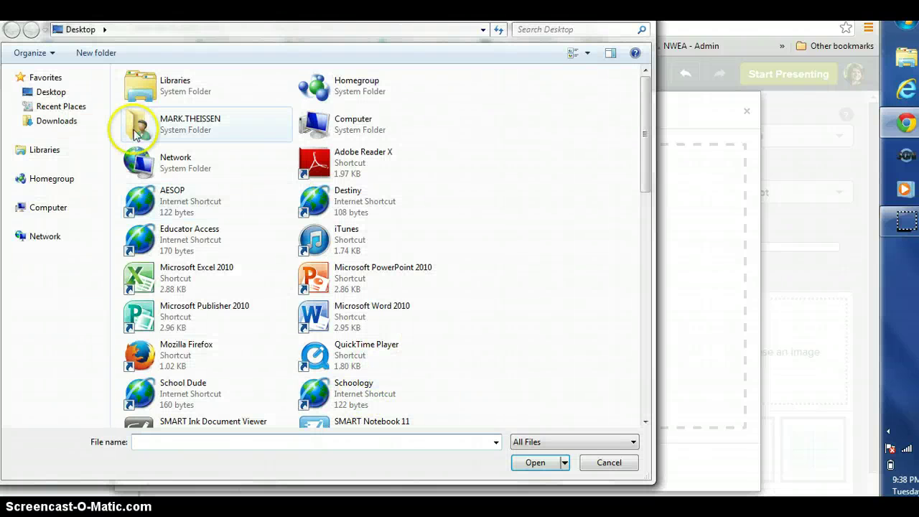
left_click(56, 121)
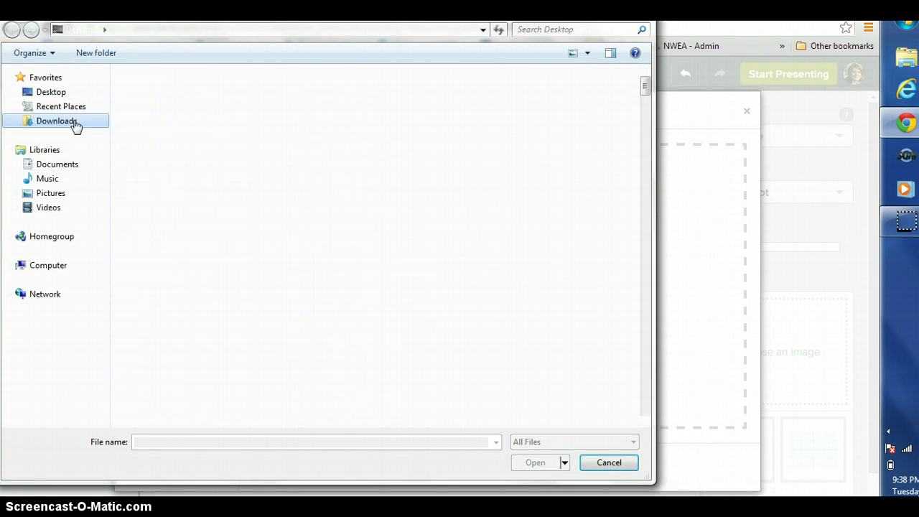
left_click(495, 420)
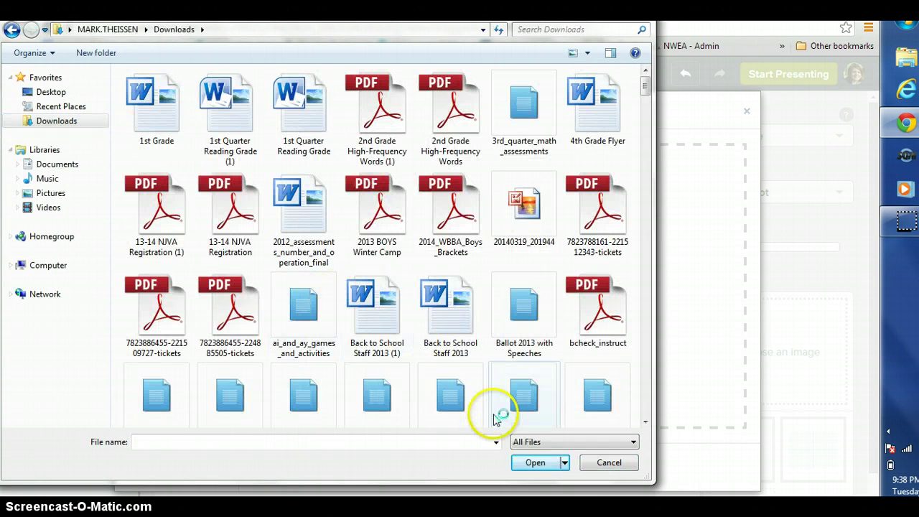
left_click(591, 466)
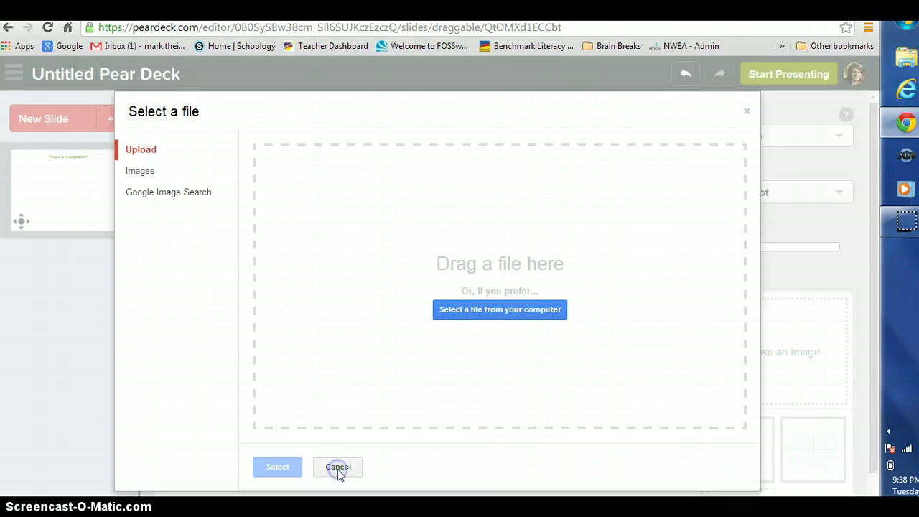
Close the image picker without an image and keep Red Dot as the marker type.
left_click(338, 467)
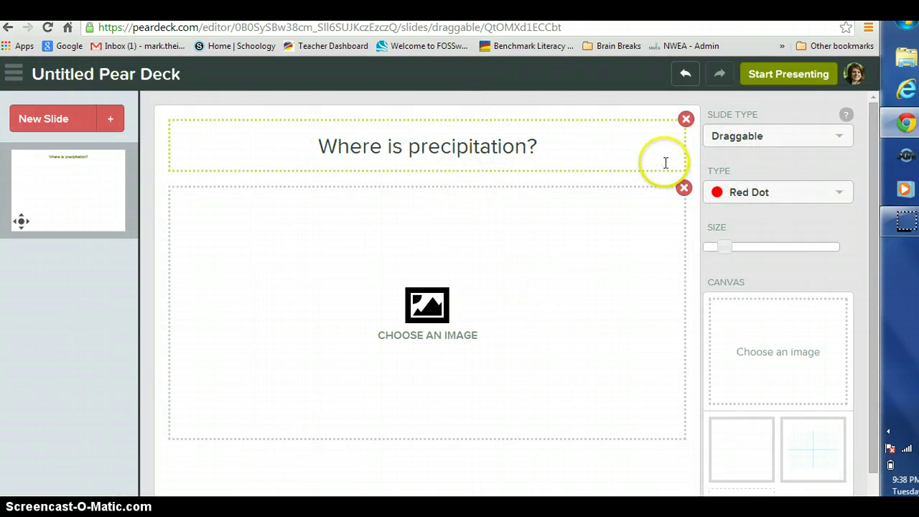
left_click(827, 197)
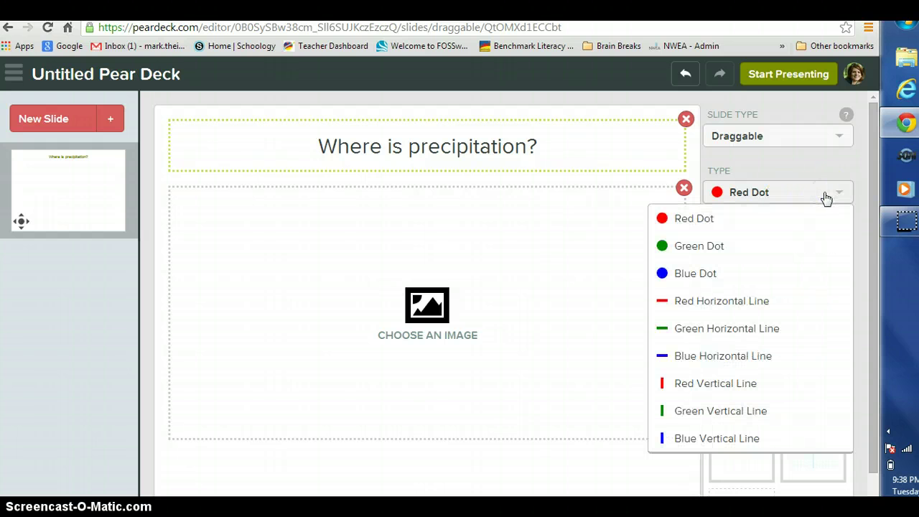
left_click(826, 196)
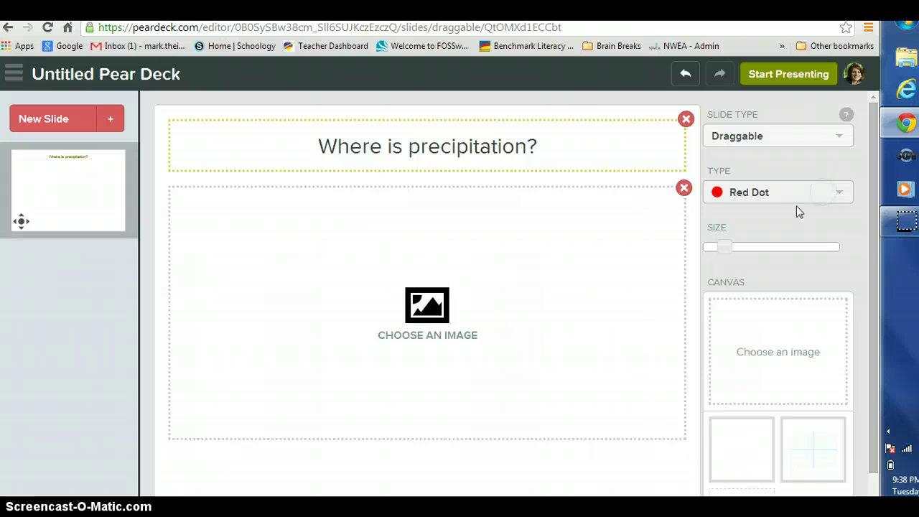
Add a Multiple Choice slide with the question "Which stage is snow?".
left_click(108, 121)
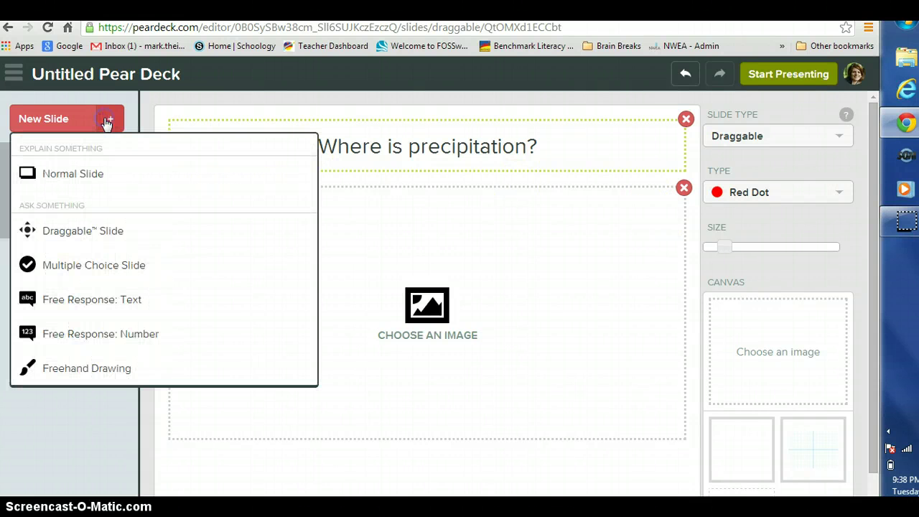
left_click(107, 265)
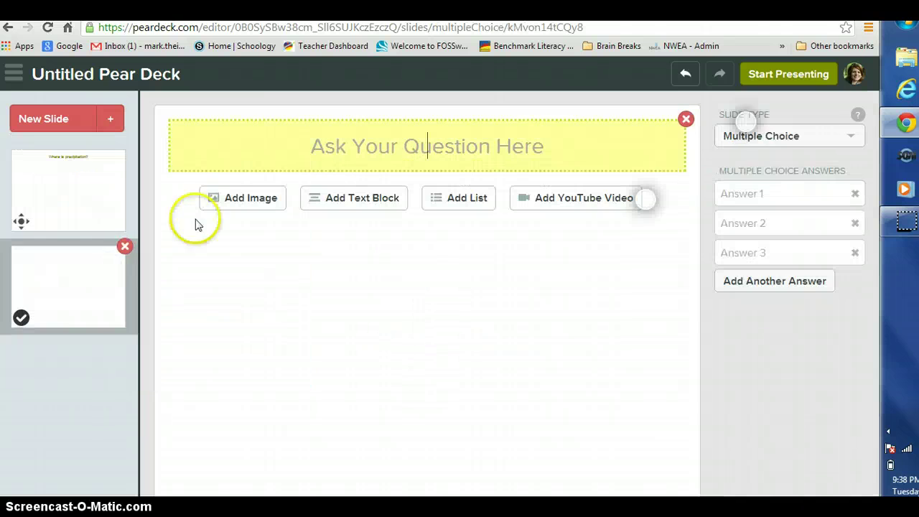
left_click(335, 159)
type("Which stage")
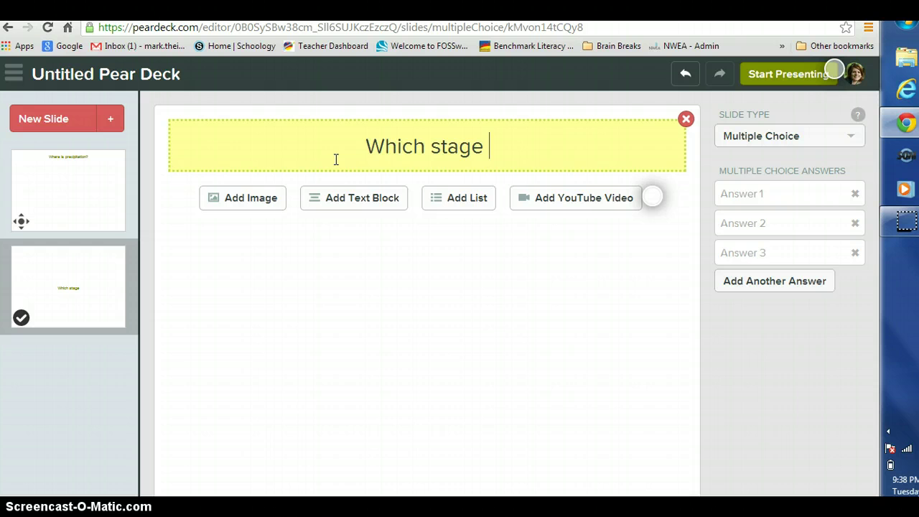
type(" is ")
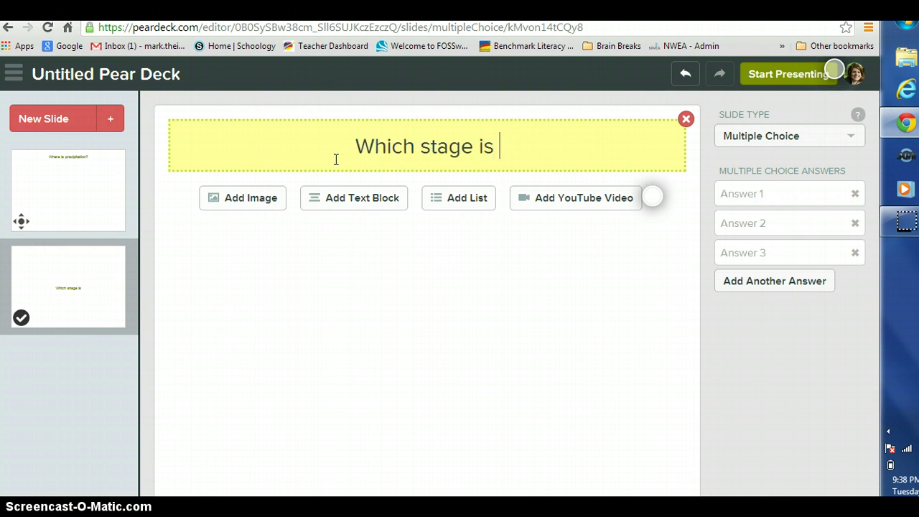
type("snow?")
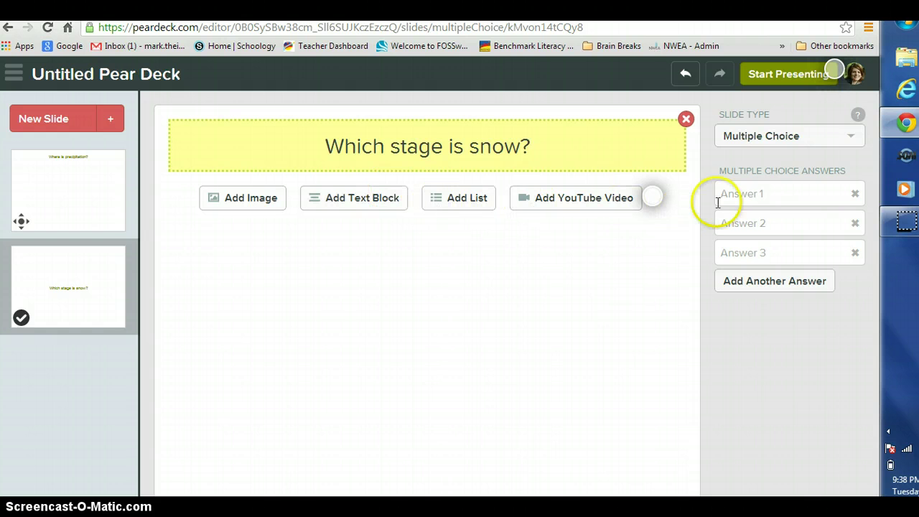
Enter "condensation" and "preciptation" as the first two answer choices.
left_click(743, 200)
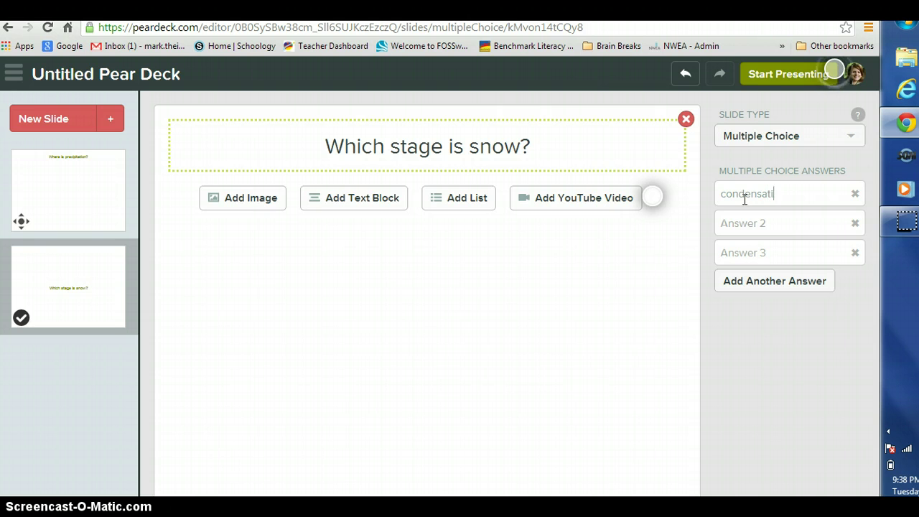
left_click(742, 222)
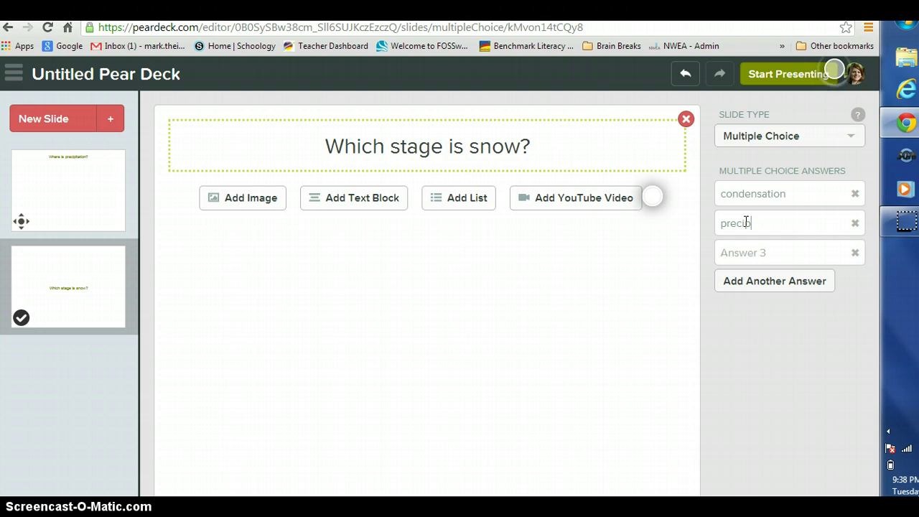
type("preciptation")
left_click(746, 248)
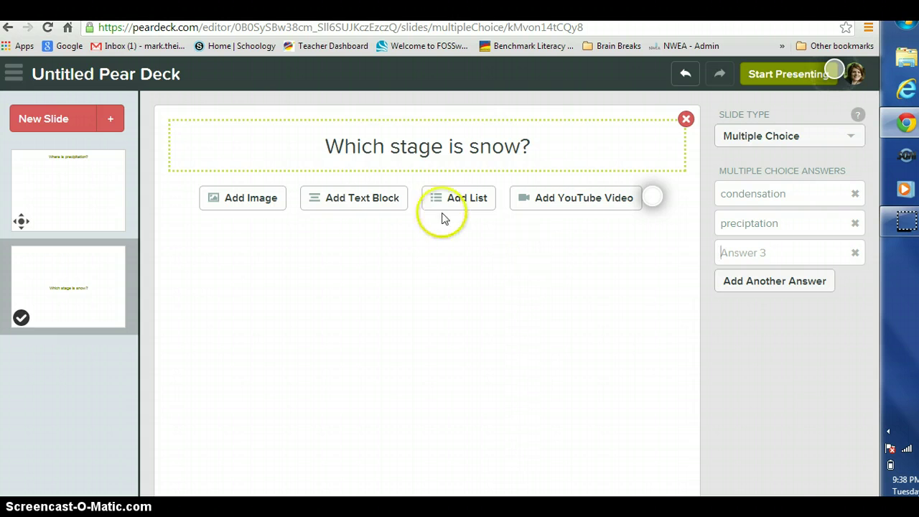
Add a Free Response: Text slide whose question so far reads "Naheme one stage of t".
left_click(113, 116)
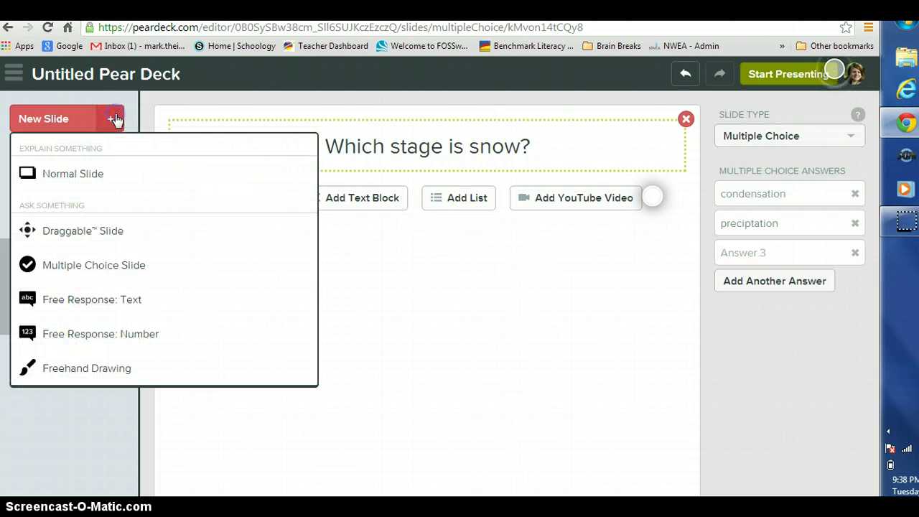
left_click(97, 305)
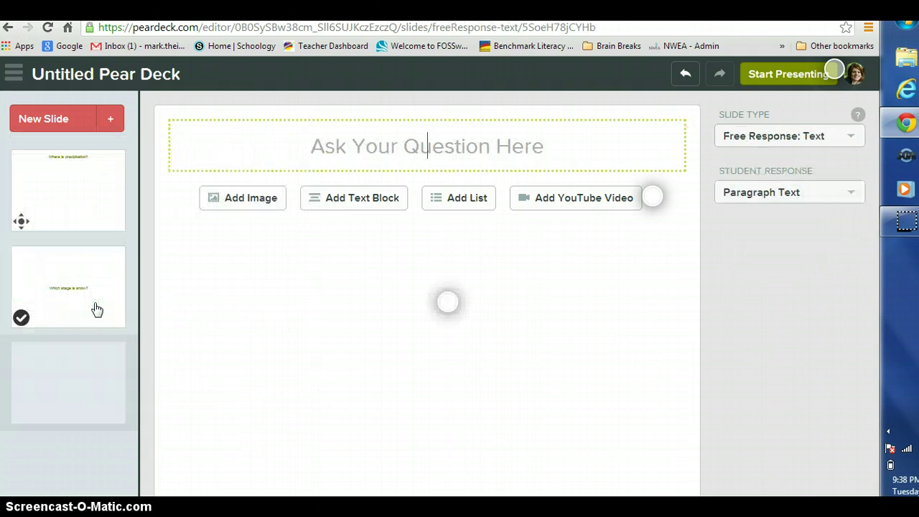
left_click(366, 143)
type("NAme o")
key("BackSpace")
key("BackSpace")
key("BackSpace")
key("BackSpace")
key("BackSpace")
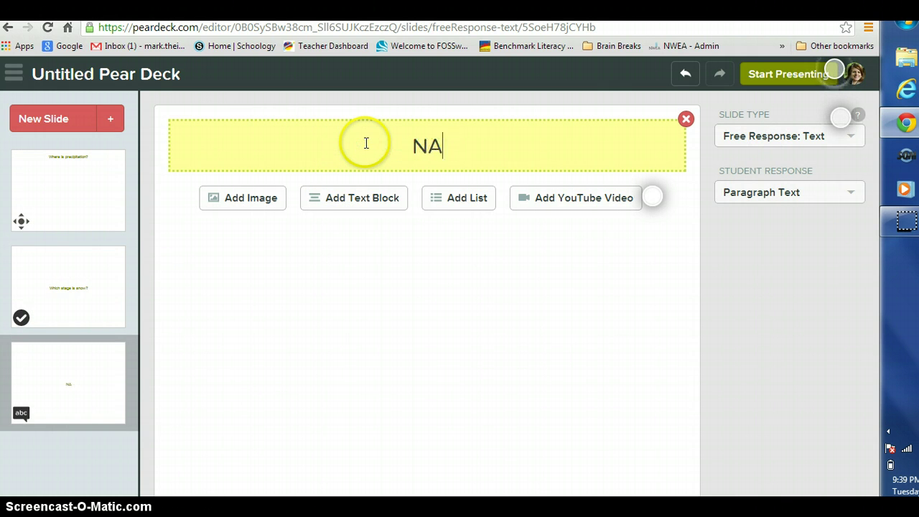
type("ame one sta")
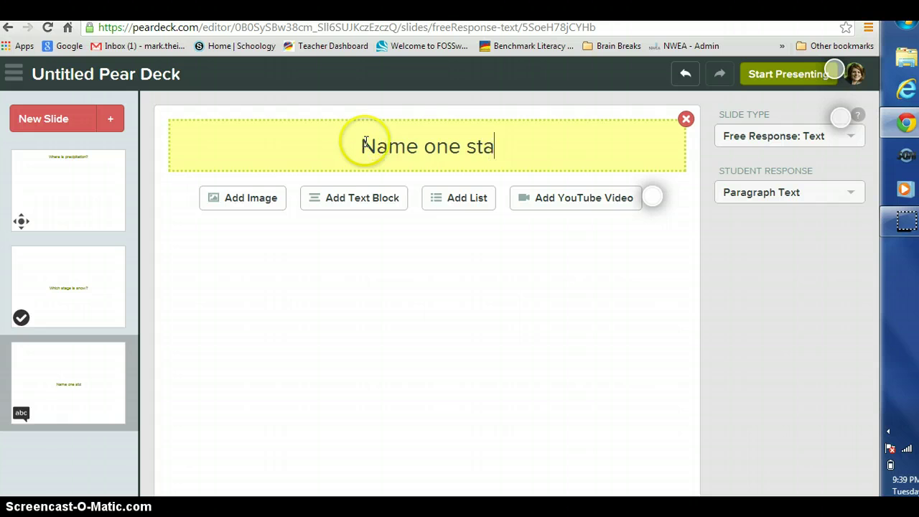
type("ge of t")
left_click(365, 144)
type("he wat")
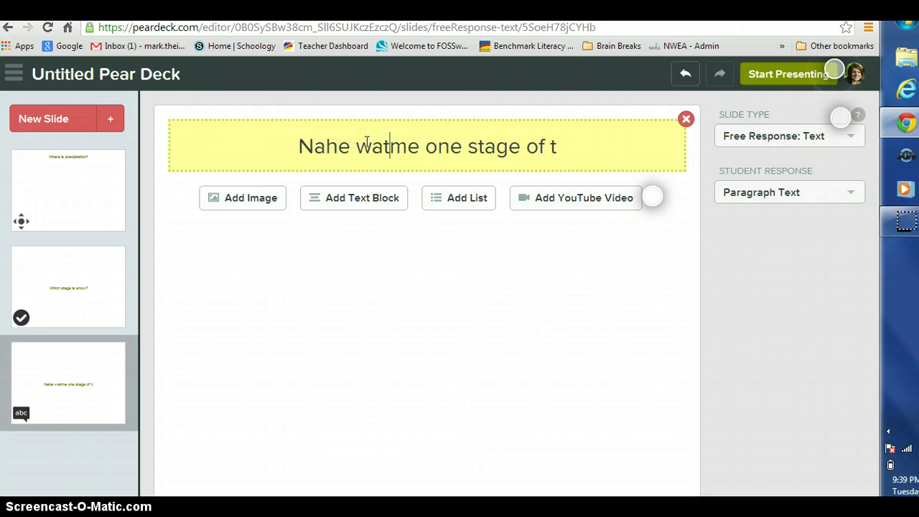
key("BackSpace")
key("BackSpace")
key("BackSpace")
key("BackSpace")
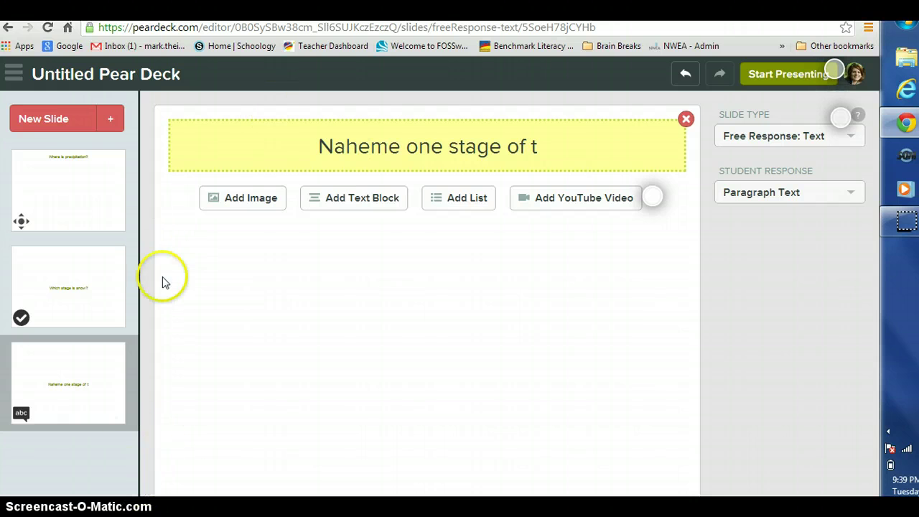
left_click(108, 121)
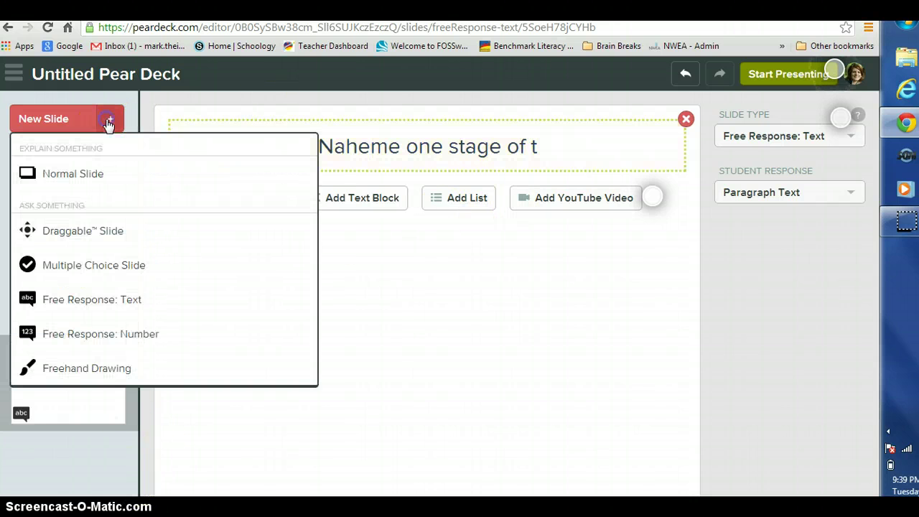
Add a Freehand Drawing slide and type the question "Draw the water cycle.".
left_click(108, 376)
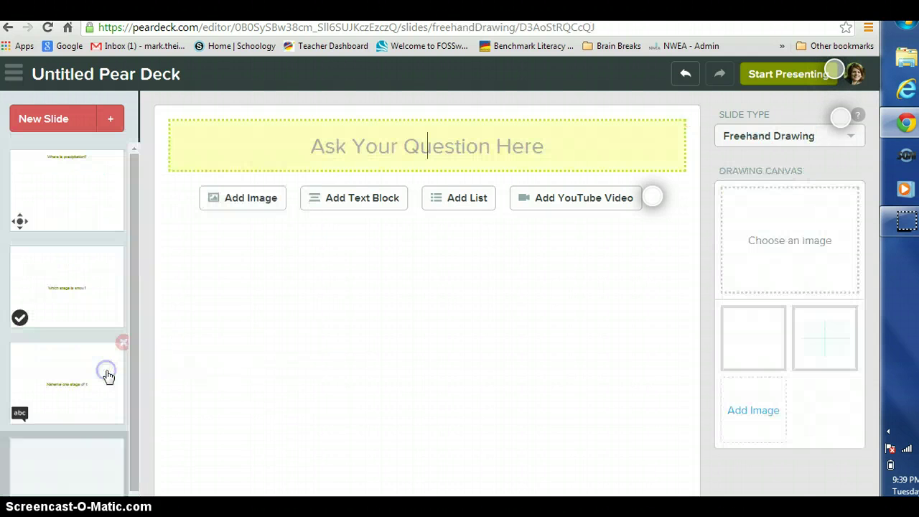
left_click(667, 165)
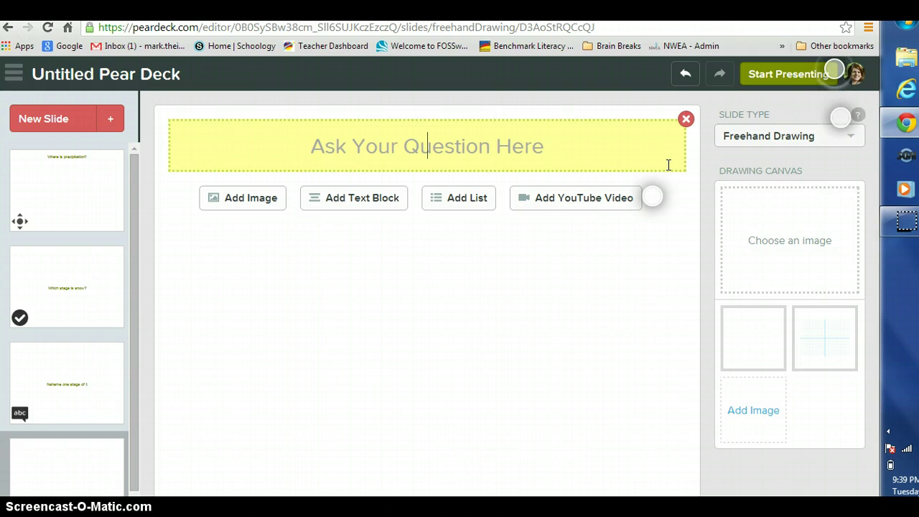
type("Draw")
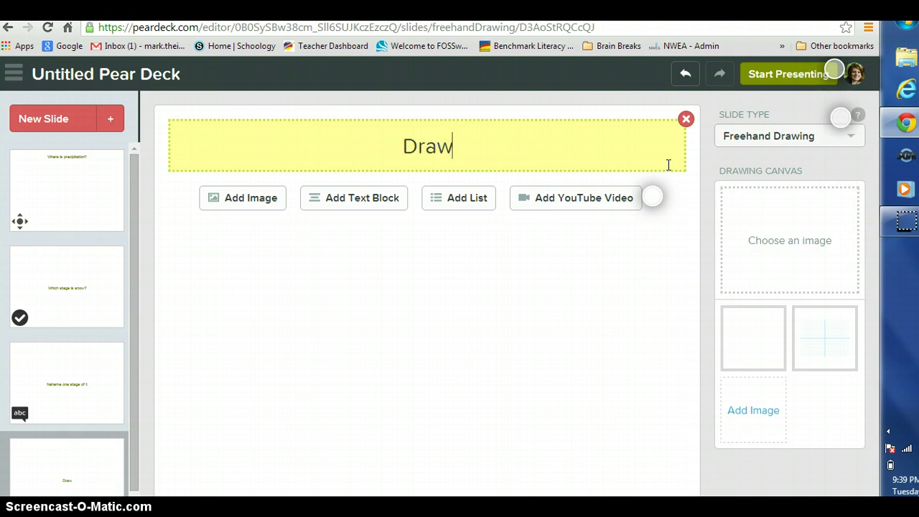
type(" the water cycle")
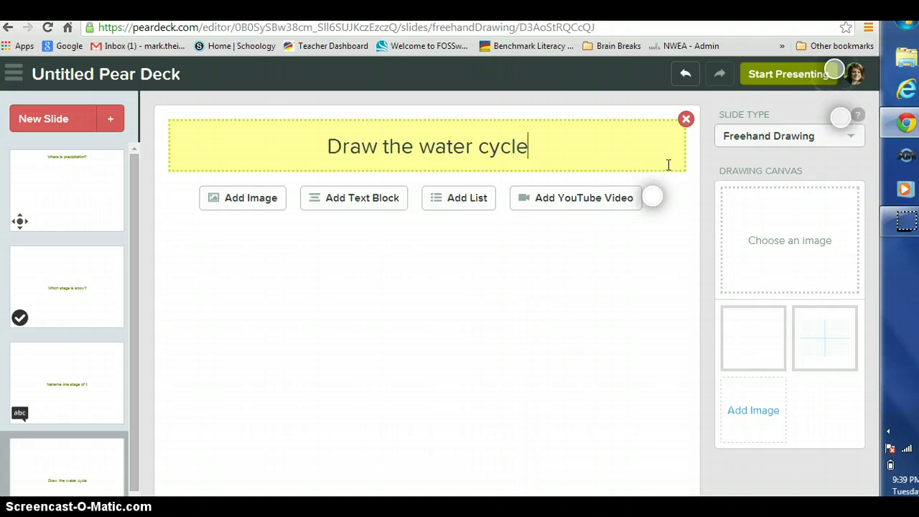
type(".")
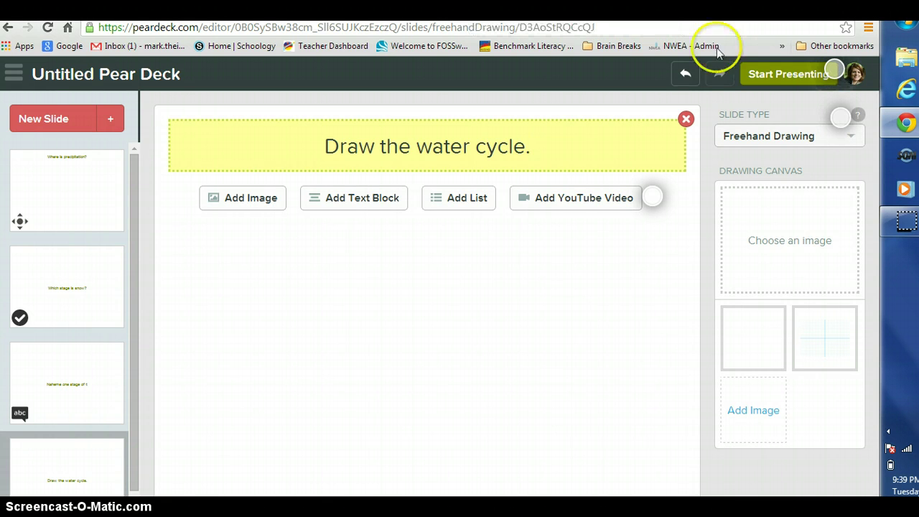
Start presenting the deck live, open the Session Dashboard, then return to the Google Slides presentation.
left_click(781, 76)
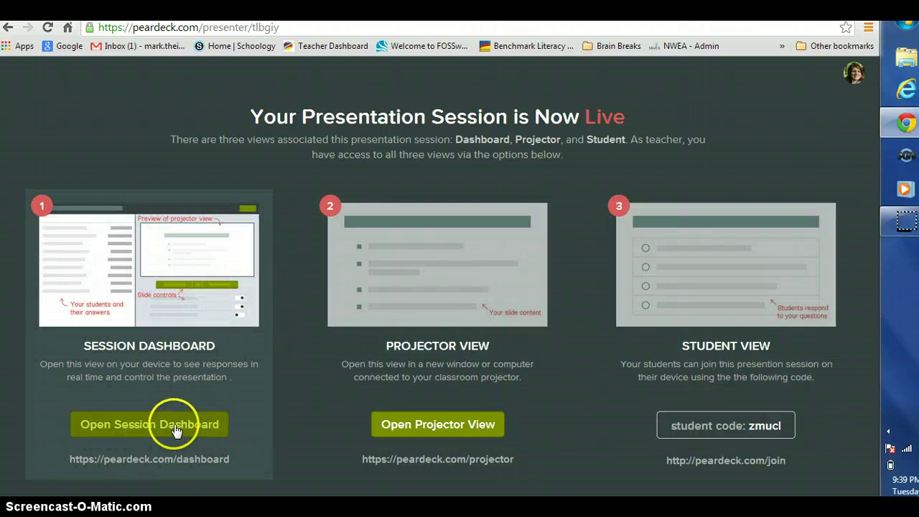
left_click(176, 427)
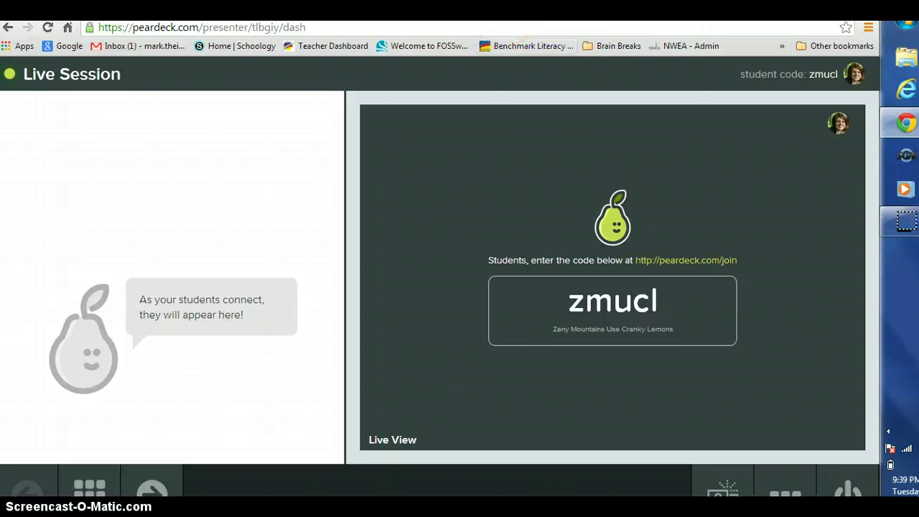
left_click(549, 1)
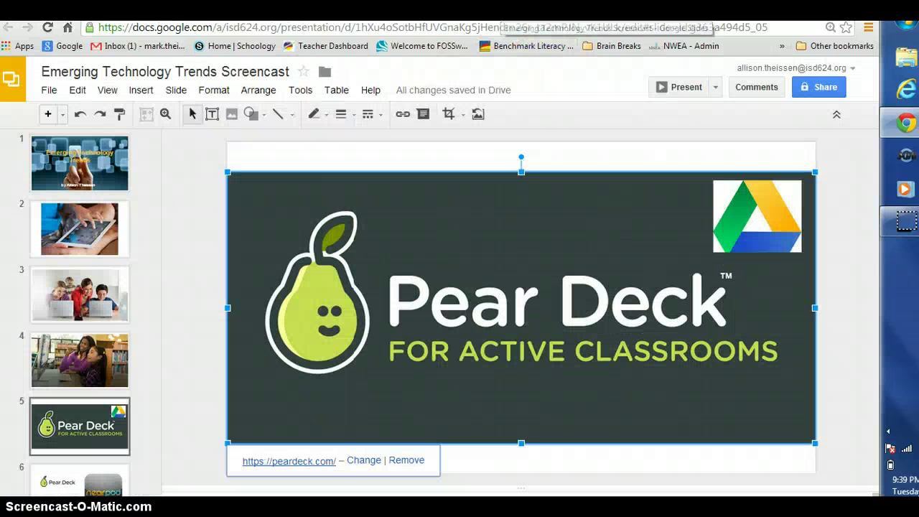
Present the Emerging Technology Trends slideshow full screen and advance to slide 6.
left_click(680, 87)
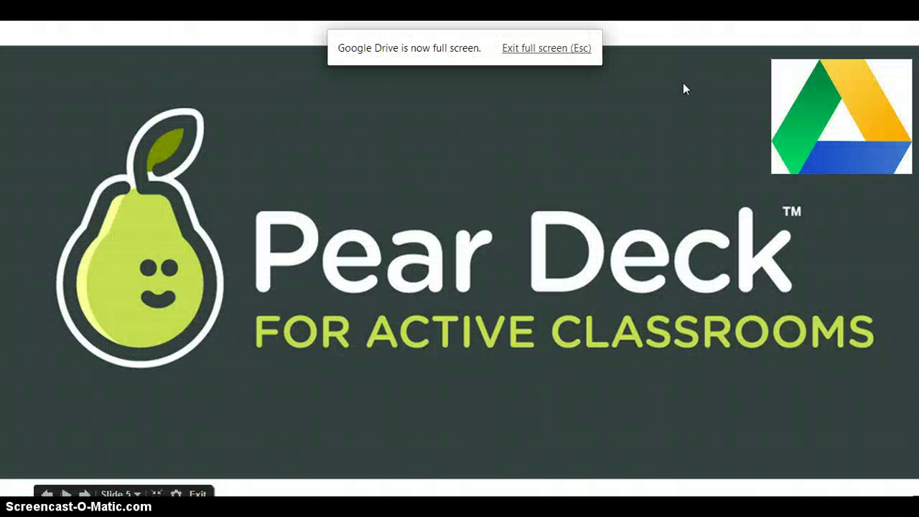
key("Right")
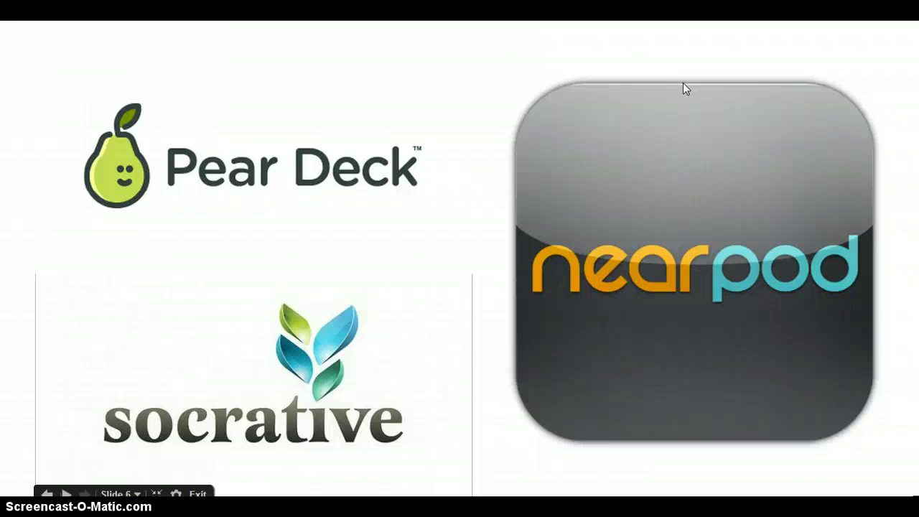